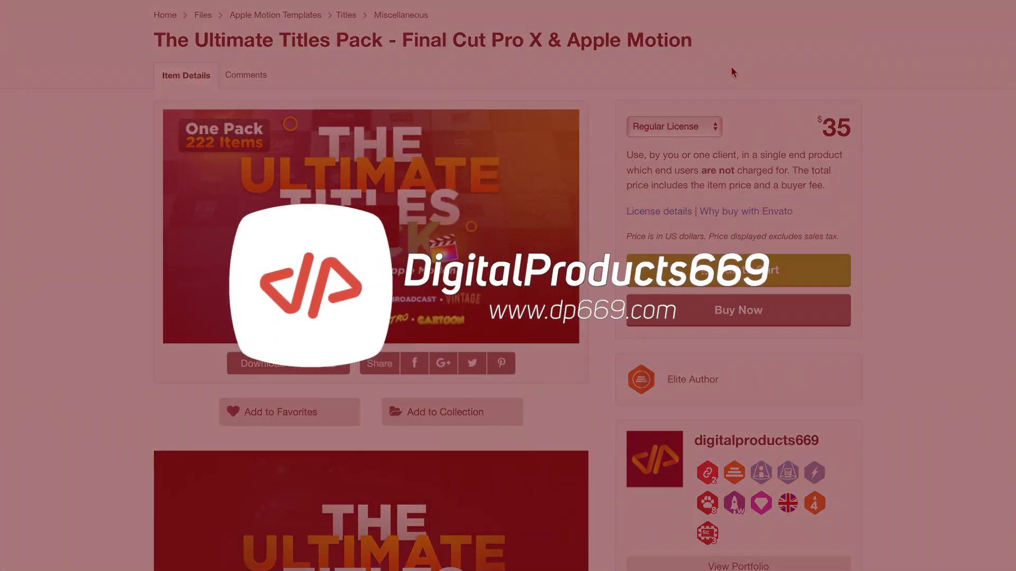
pyautogui.scroll(-10, 731, 71)
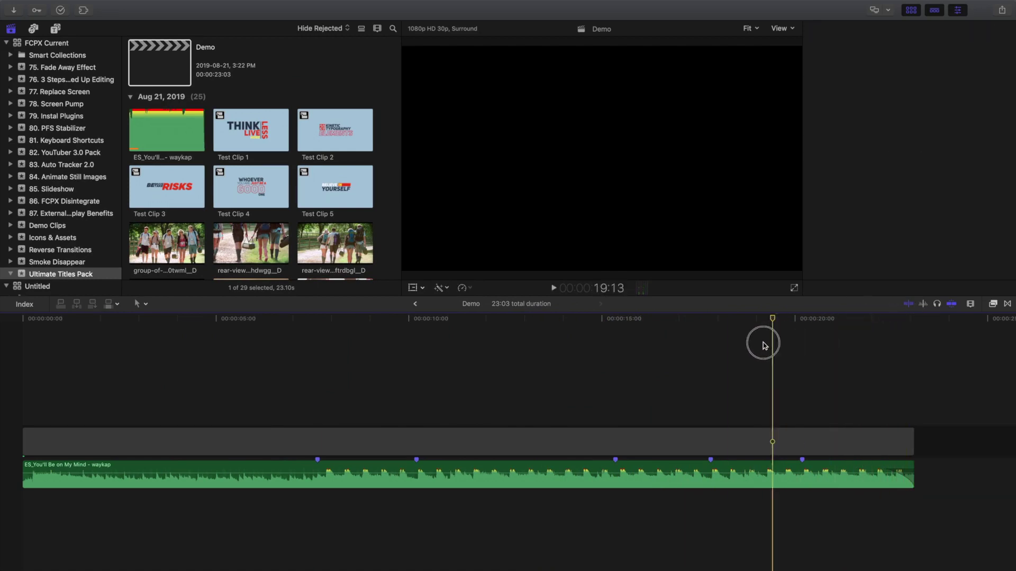
# Move the playhead back and show The Ultimate Titles Pack's Kinetic titles in the titles browser.
pyautogui.moveTo(914, 320); pyautogui.dragTo(318, 337)
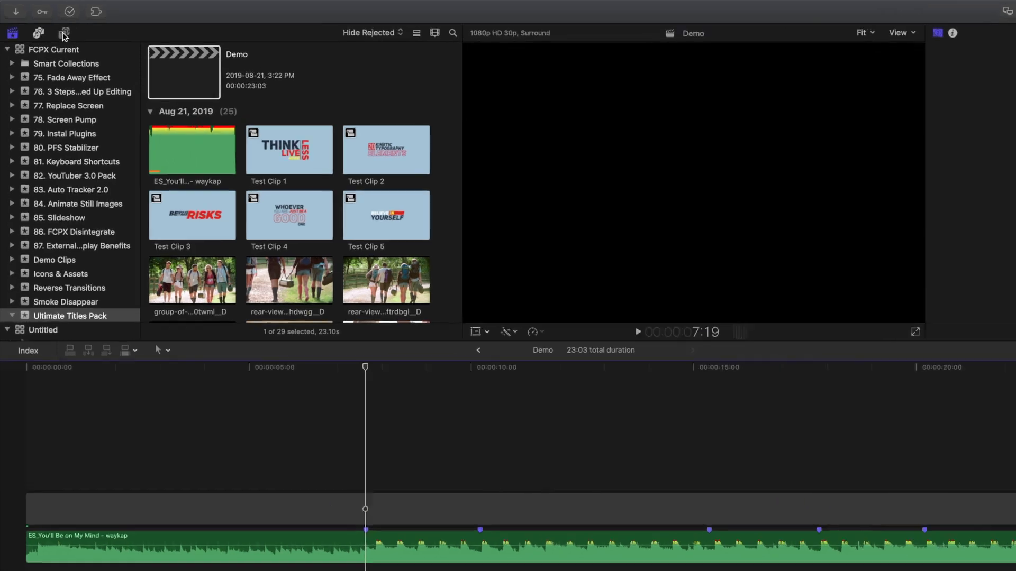
pyautogui.click(55, 30)
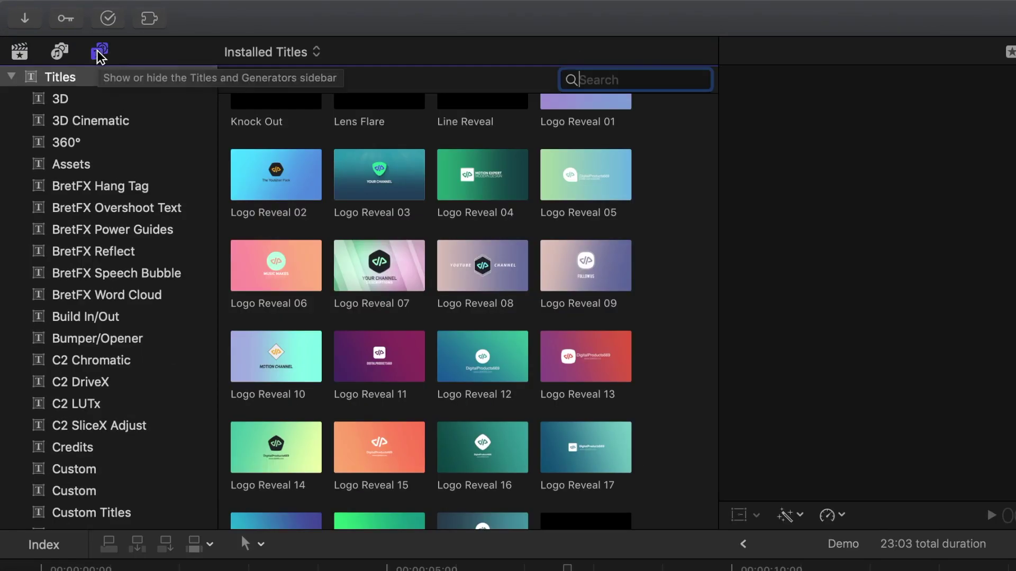
pyautogui.scroll(-5, 75, 257)
pyautogui.scroll(-3, 74, 256)
pyautogui.scroll(-2, 73, 256)
pyautogui.scroll(-1, 74, 255)
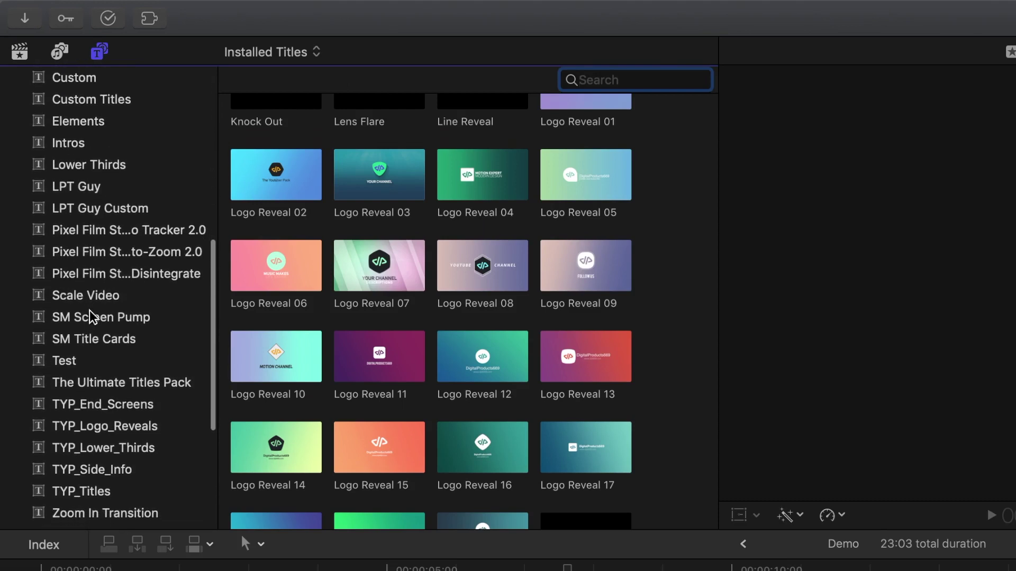
pyautogui.click(94, 387)
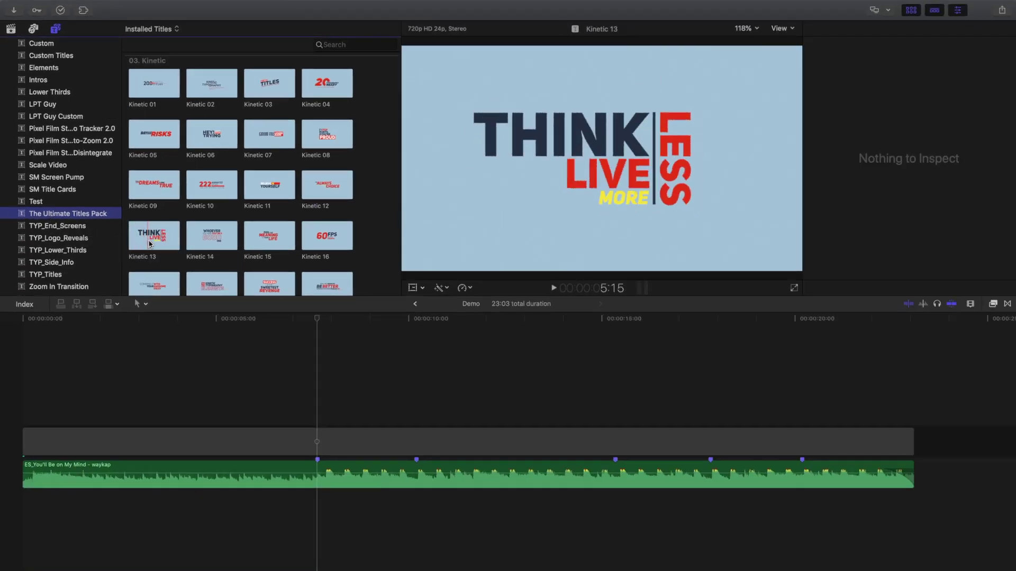
# Connect Kinetic 13 above the song at the playhead and park the playhead mid-title.
pyautogui.click(150, 244)
pyautogui.press('q')
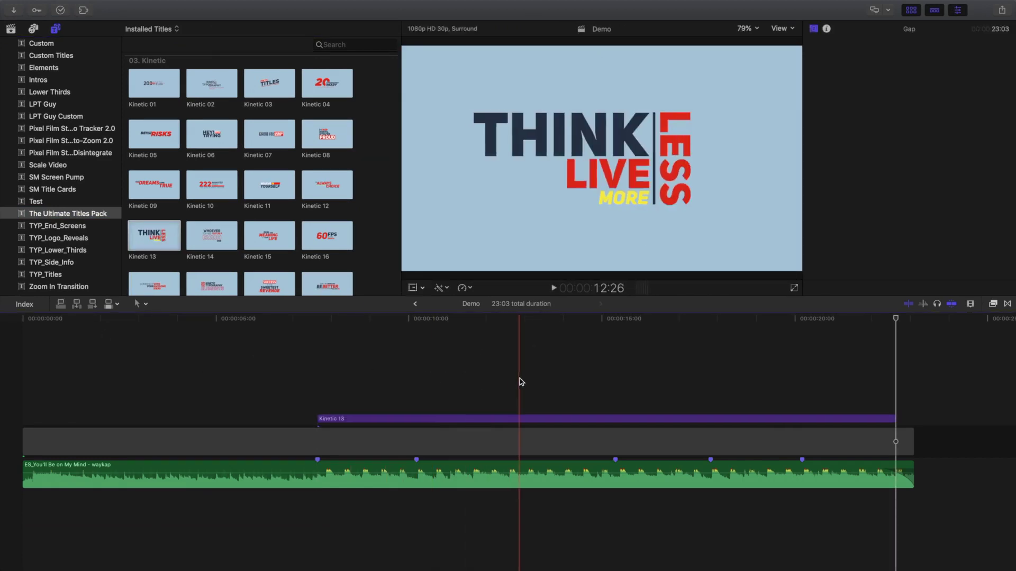
pyautogui.click(520, 380)
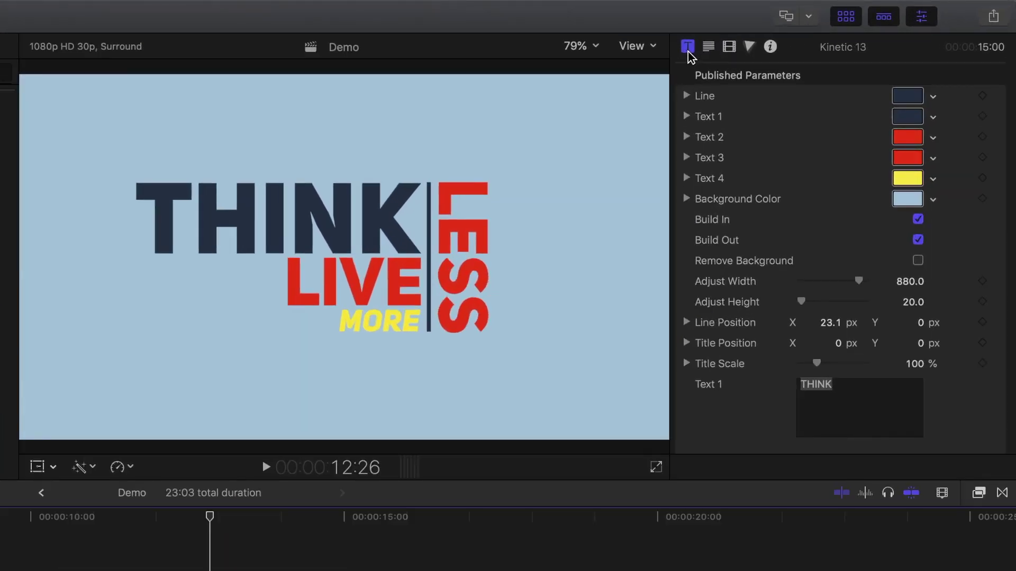
pyautogui.press('Tab')
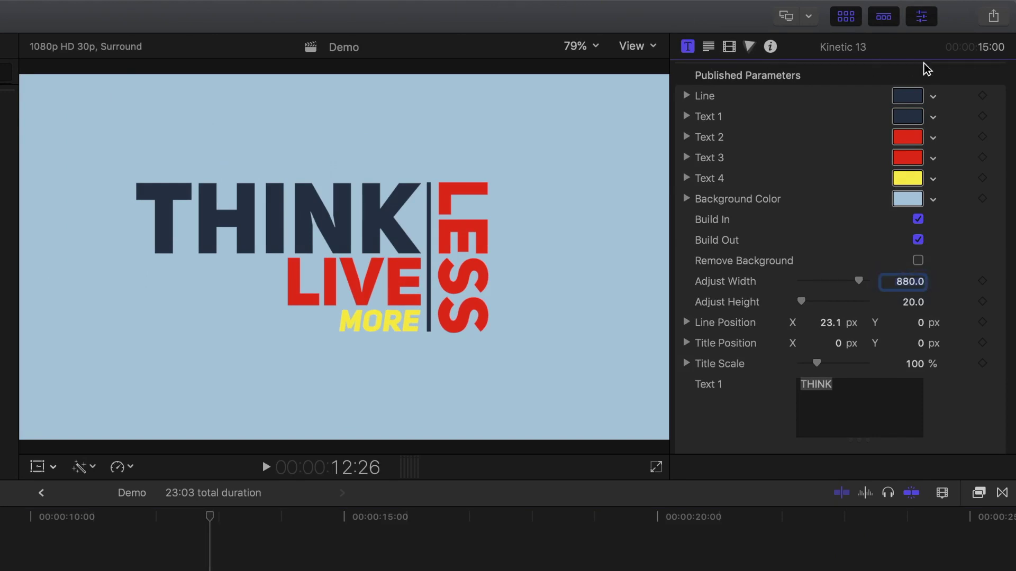
# Make Text 1 Cayenne red, keeping the light blue background on.
pyautogui.click(906, 116)
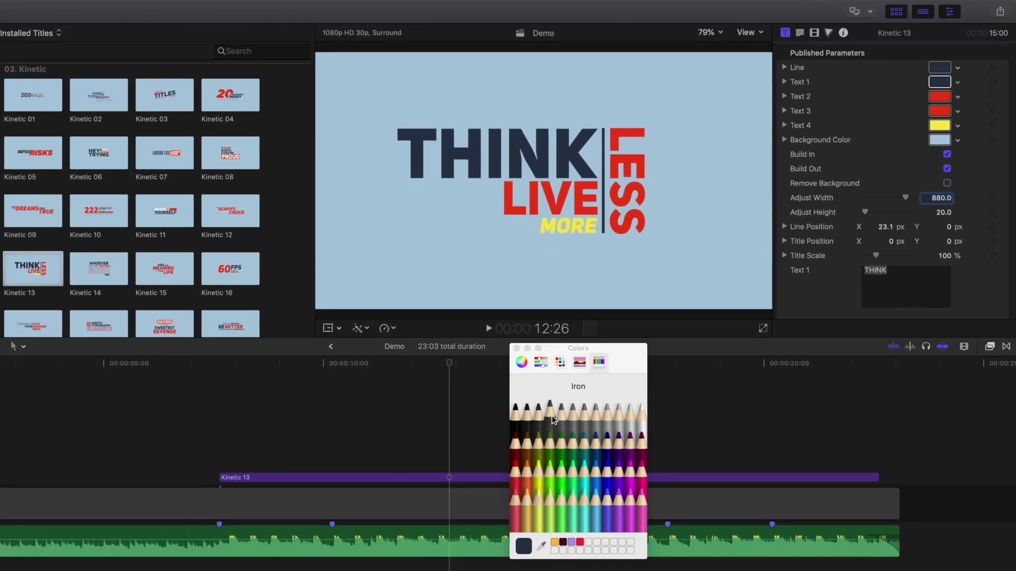
pyautogui.click(516, 435)
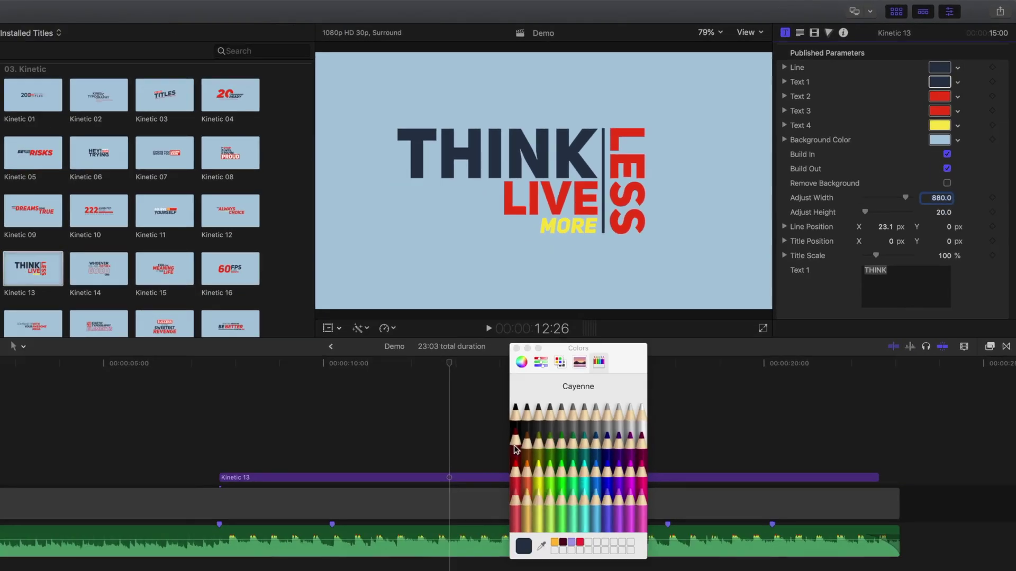
pyautogui.click(517, 348)
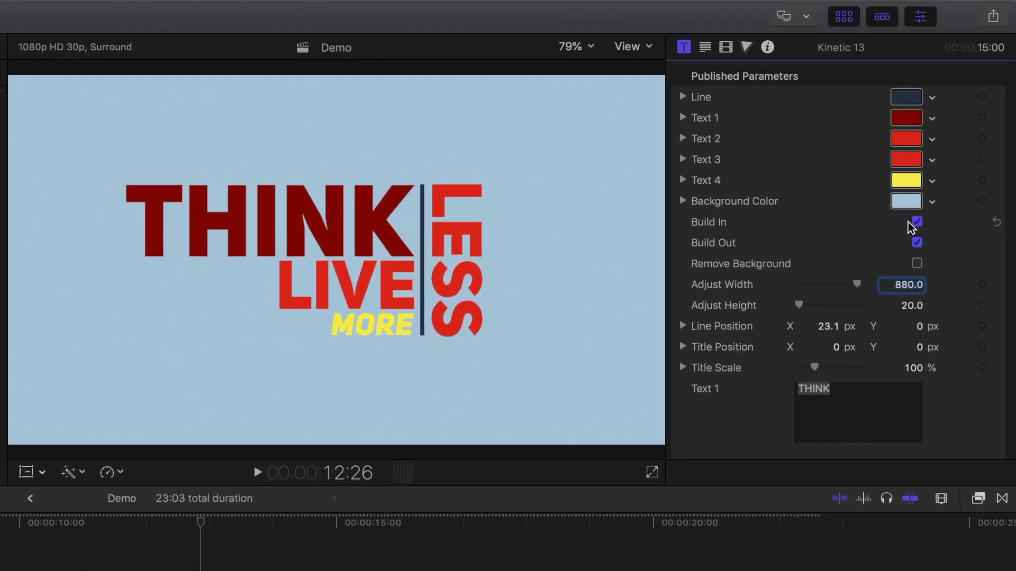
pyautogui.click(947, 155)
pyautogui.click(917, 222)
pyautogui.click(917, 243)
pyautogui.click(918, 263)
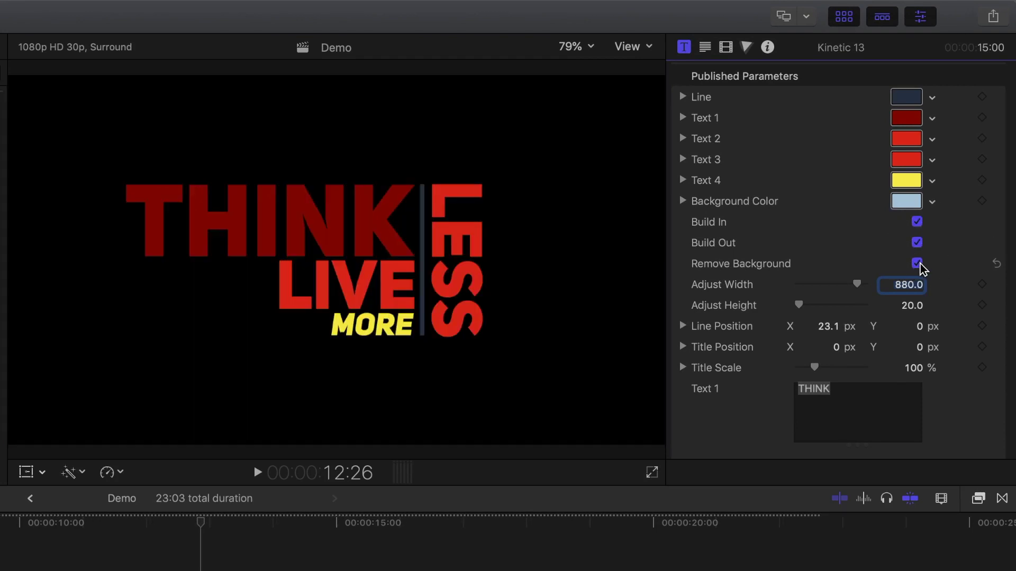
pyautogui.click(918, 264)
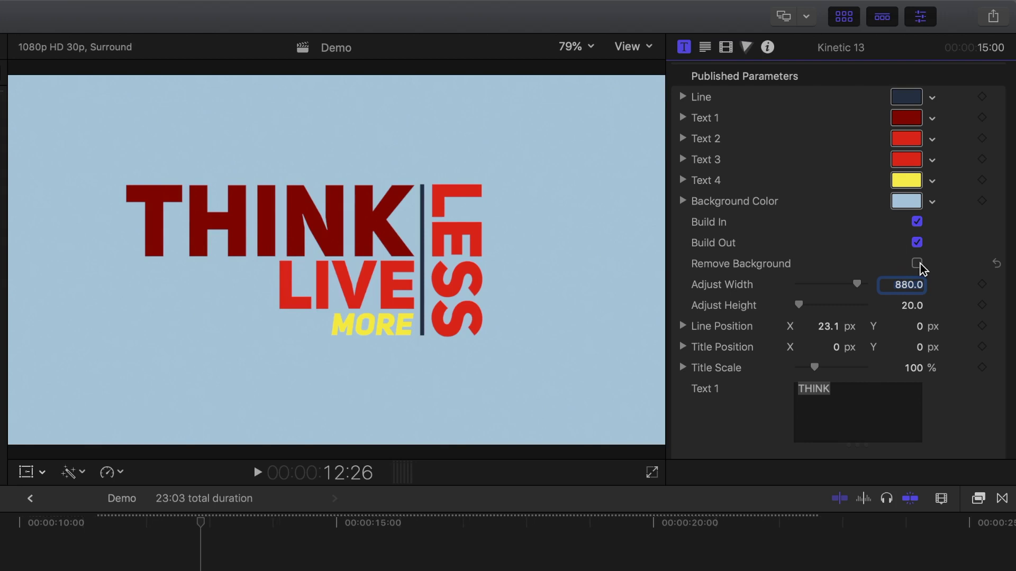
pyautogui.scroll(-3, 959, 290)
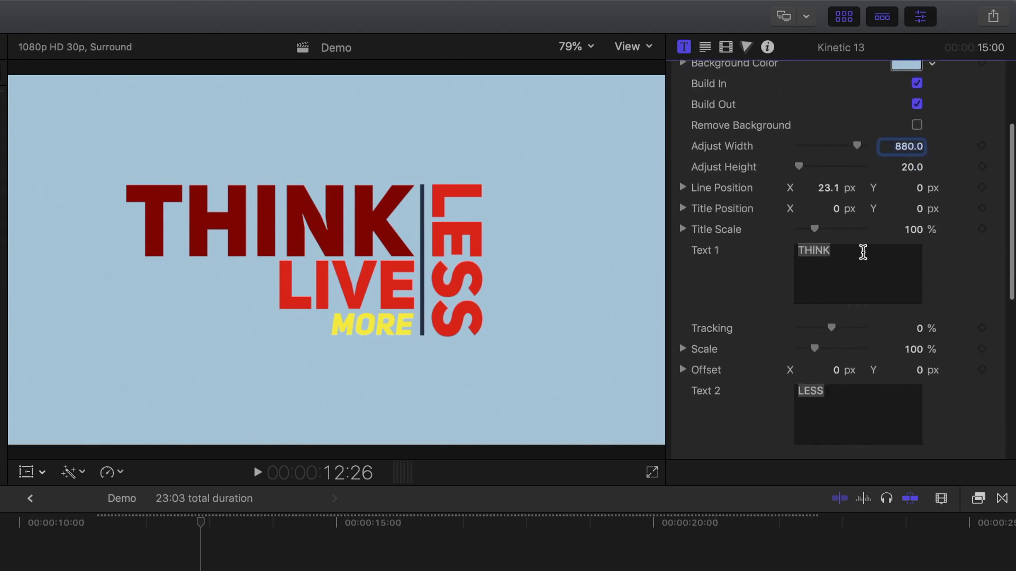
# Replace the title words with THE, SUN'S, GOING and DOWN, scaling SUN'S to 82%.
pyautogui.moveTo(839, 252); pyautogui.dragTo(764, 251)
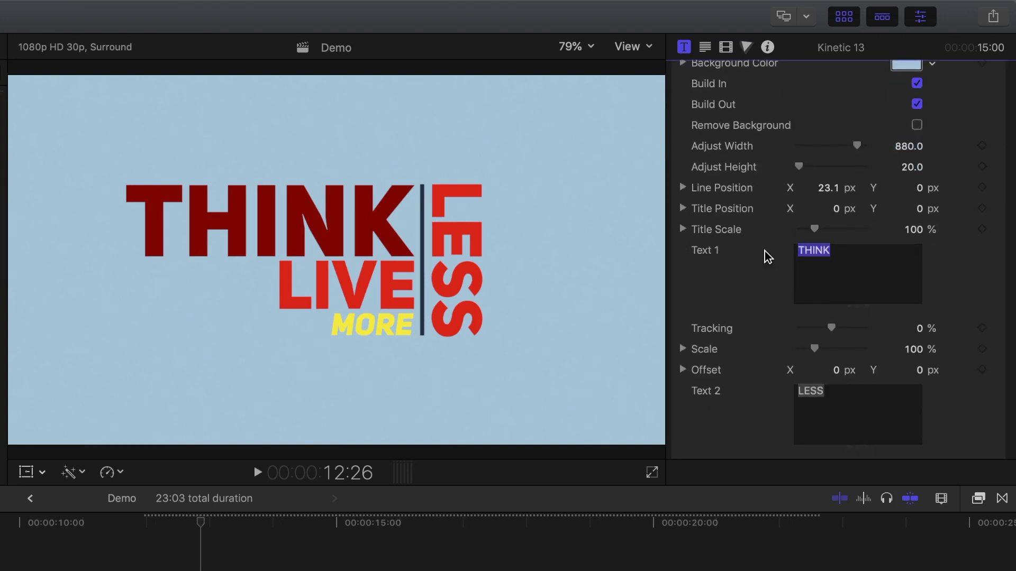
pyautogui.write('THE')
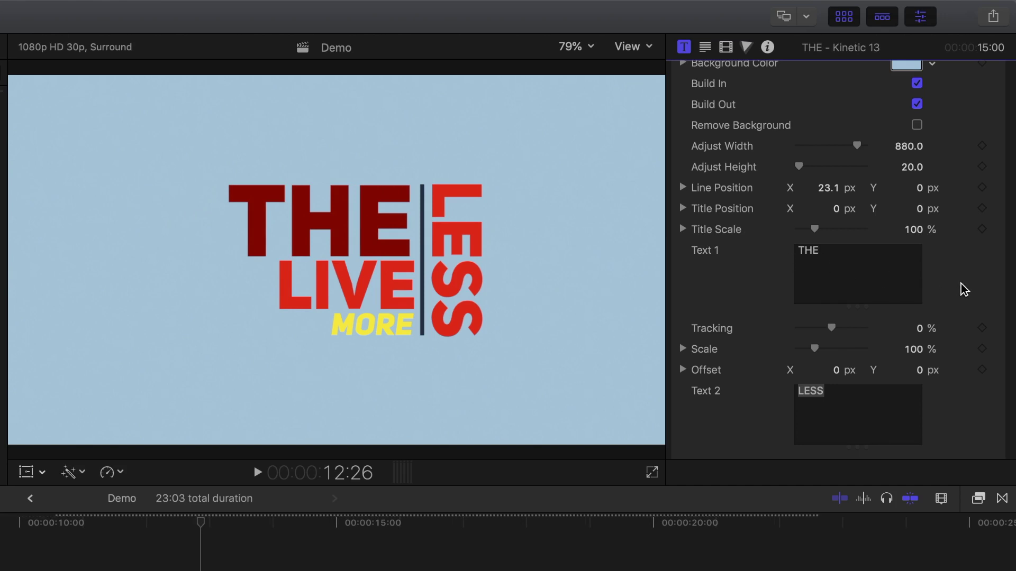
pyautogui.scroll(-3, 961, 284)
pyautogui.moveTo(829, 271); pyautogui.dragTo(791, 271)
pyautogui.write("SUN'S")
pyautogui.moveTo(814, 369)
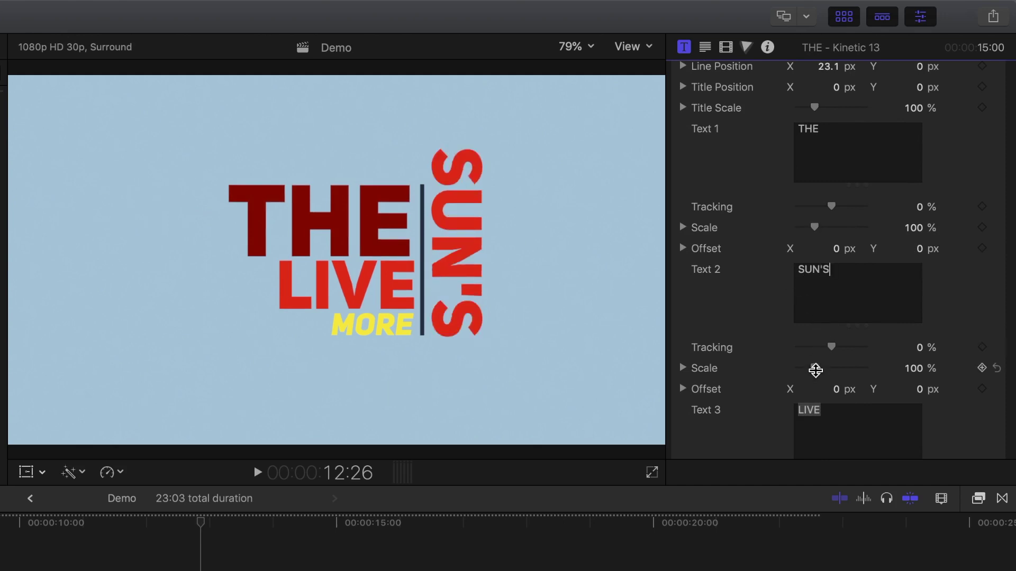
pyautogui.moveTo(816, 368); pyautogui.dragTo(812, 373)
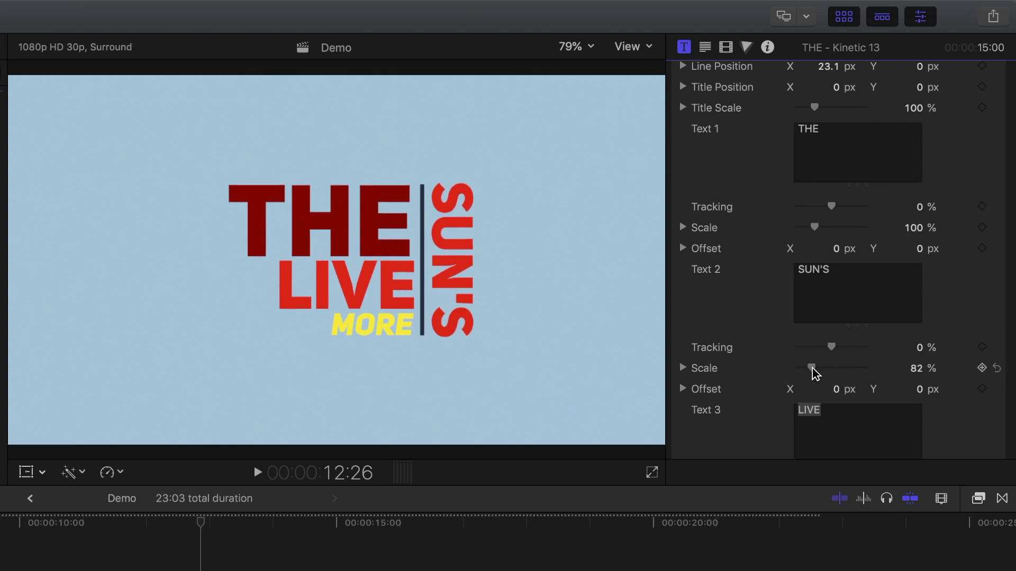
pyautogui.scroll(-4, 989, 320)
pyautogui.scroll(-1, 990, 320)
pyautogui.moveTo(831, 264); pyautogui.dragTo(771, 268)
pyautogui.write('GOING')
pyautogui.scroll(-3, 958, 323)
pyautogui.moveTo(832, 320); pyautogui.dragTo(794, 322)
pyautogui.write('DOWN')
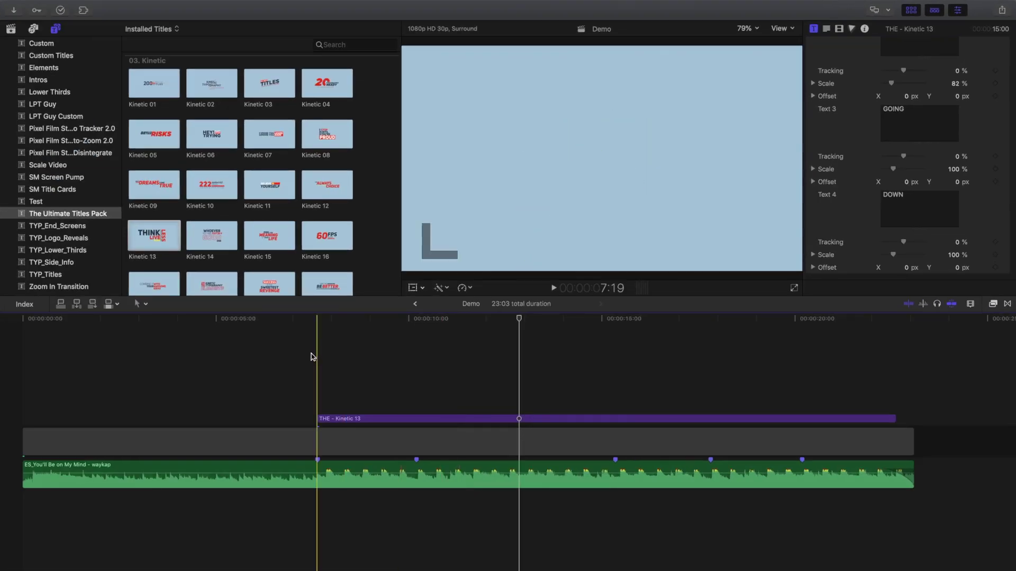
# Play back the edited title from near its start.
pyautogui.click(310, 355)
pyautogui.press('space')
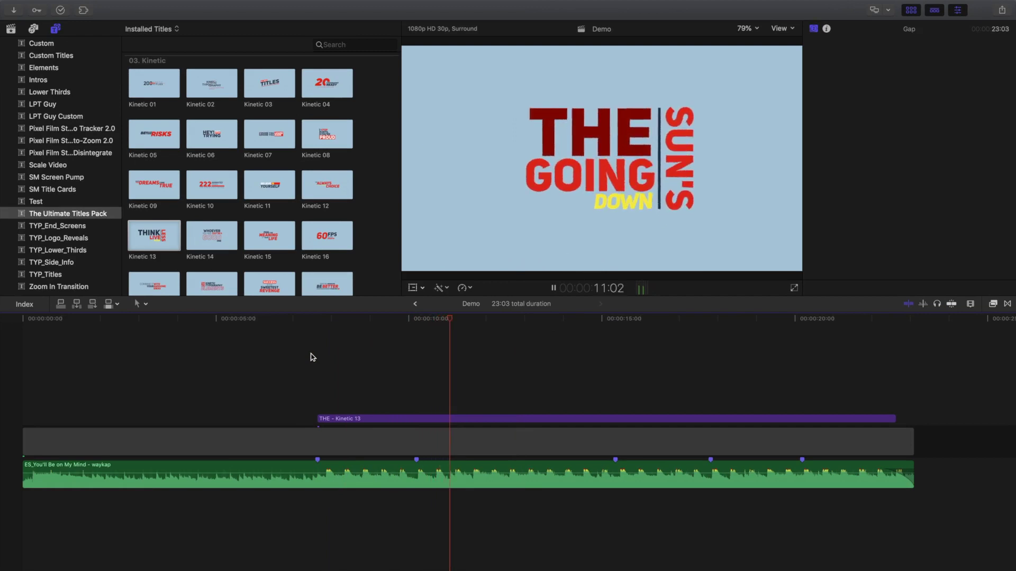
pyautogui.press('space')
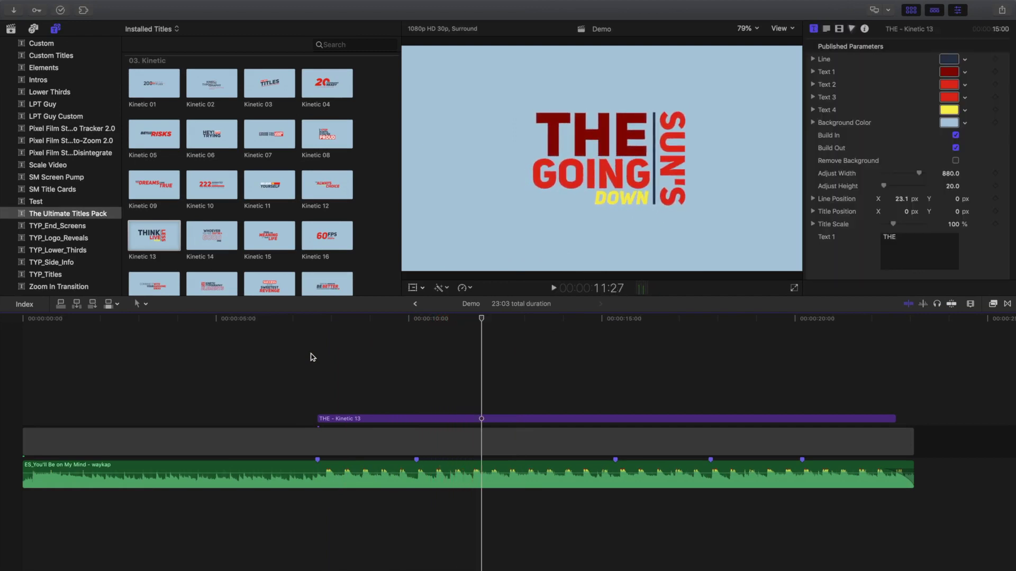
# Connect Kinetic 18 at the second marker and select the new clip.
pyautogui.click(477, 320)
pyautogui.moveTo(477, 320); pyautogui.dragTo(416, 320)
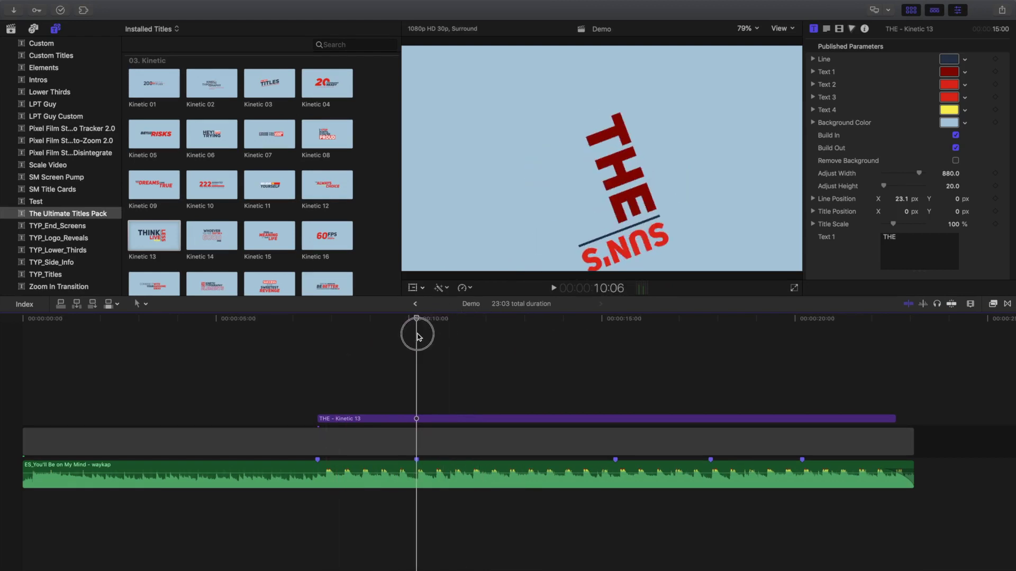
pyautogui.scroll(-3, 207, 175)
pyautogui.click(207, 175)
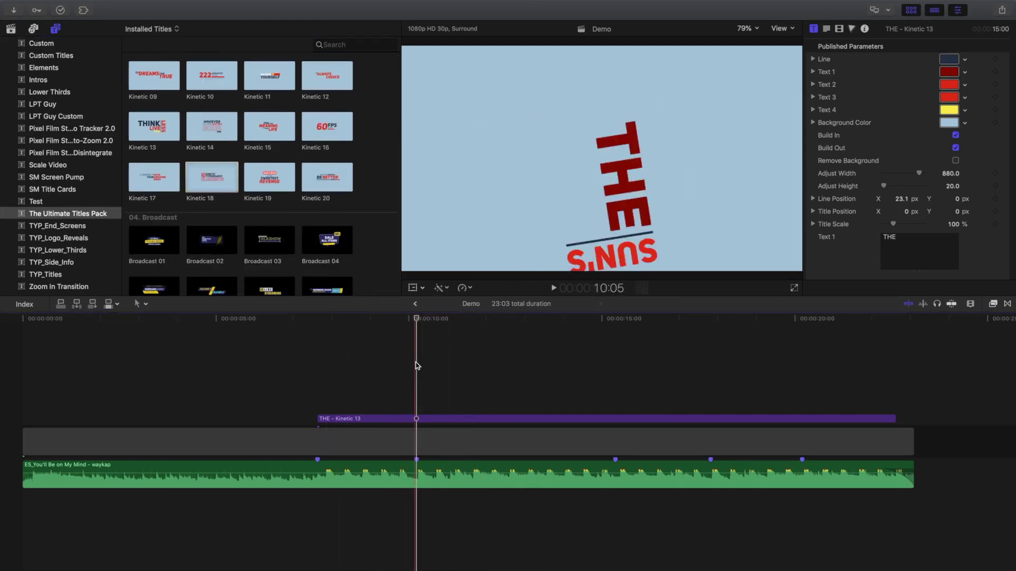
pyautogui.press('q')
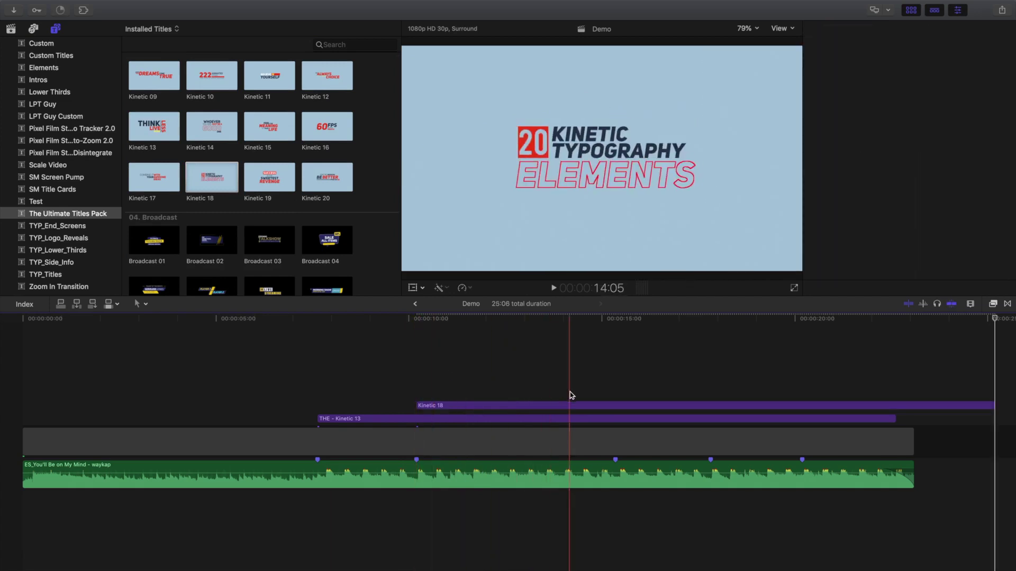
pyautogui.click(568, 405)
pyautogui.scroll(-2, 866, 210)
# Retype the Kinetic 18 lines as WAY, AS I TRY, TO MAKE MY, THROUGH THE CROWD.
pyautogui.doubleClick(866, 210)
pyautogui.write('AS I TRY')
pyautogui.scroll(-2, 871, 208)
pyautogui.doubleClick(871, 240)
pyautogui.write('TO MAKE MY')
pyautogui.doubleClick(804, 106)
pyautogui.write('AY')
pyautogui.scroll(-3, 857, 318)
pyautogui.doubleClick(825, 319)
pyautogui.write('THROUGH THE CROWD')
pyautogui.scroll(3, 970, 236)
pyautogui.scroll(3, 969, 238)
pyautogui.scroll(3, 966, 240)
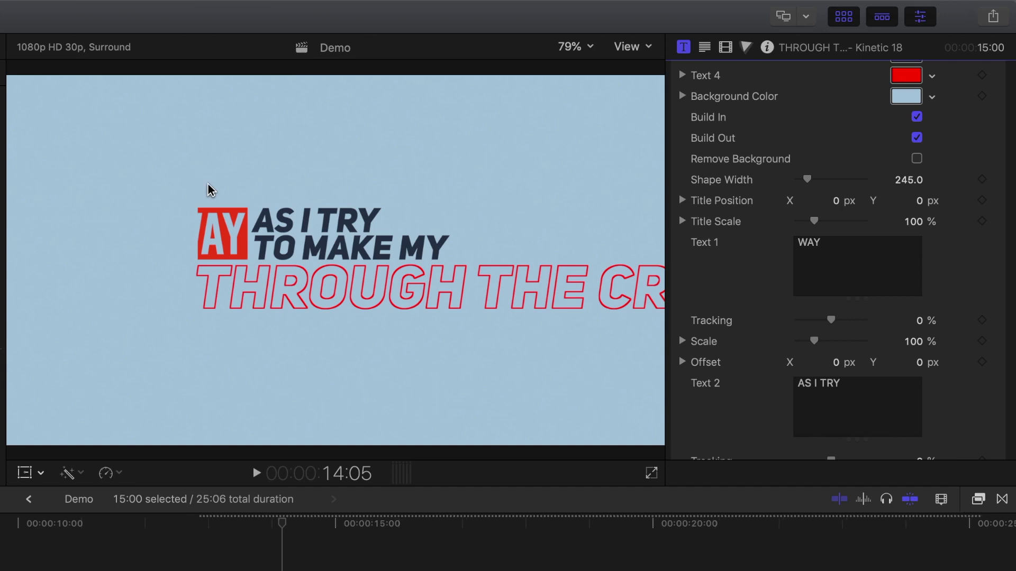
# Widen WAY's red box, scale THROUGH THE CROWD to 64% and nudge it upward.
pyautogui.moveTo(808, 180)
pyautogui.moveTo(810, 184); pyautogui.dragTo(823, 189)
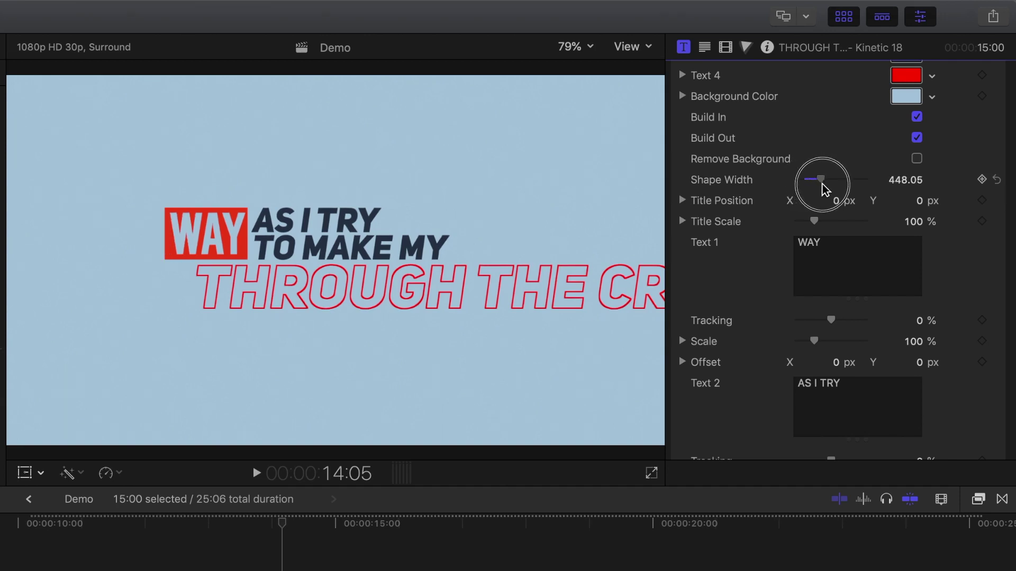
pyautogui.scroll(-3, 955, 344)
pyautogui.scroll(-5, 954, 345)
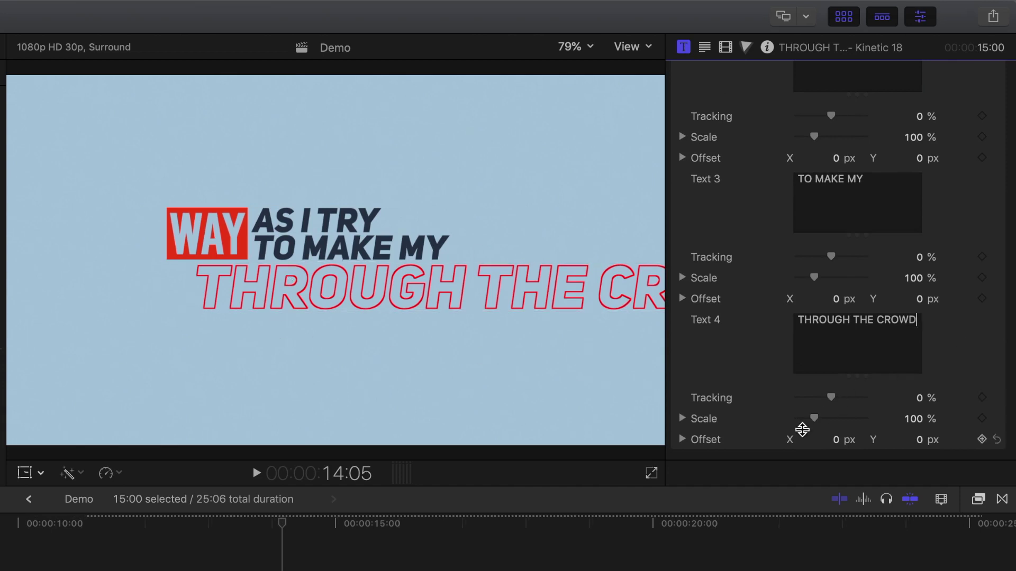
pyautogui.moveTo(806, 429); pyautogui.dragTo(825, 441)
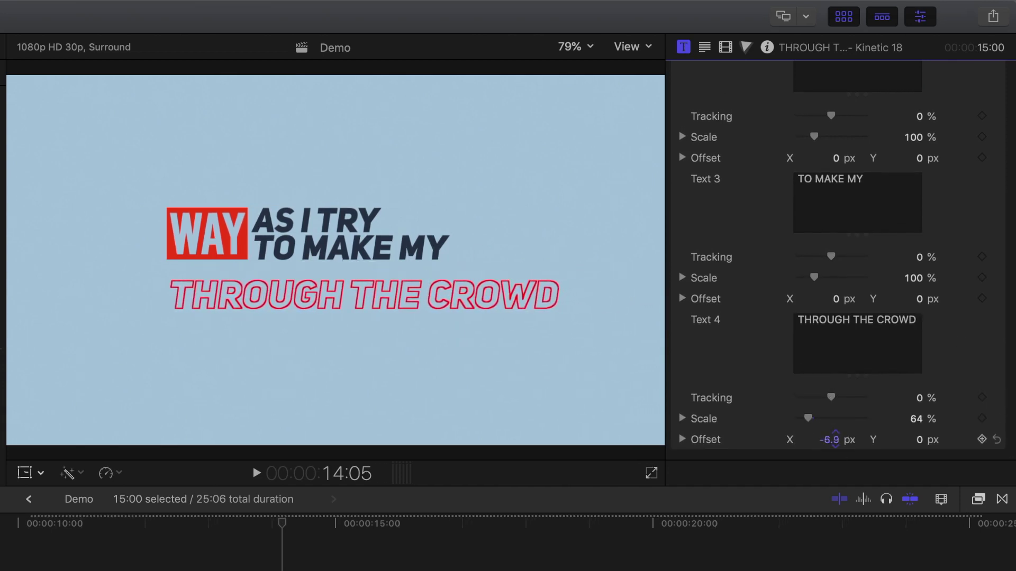
pyautogui.moveTo(918, 442); pyautogui.dragTo(918, 435)
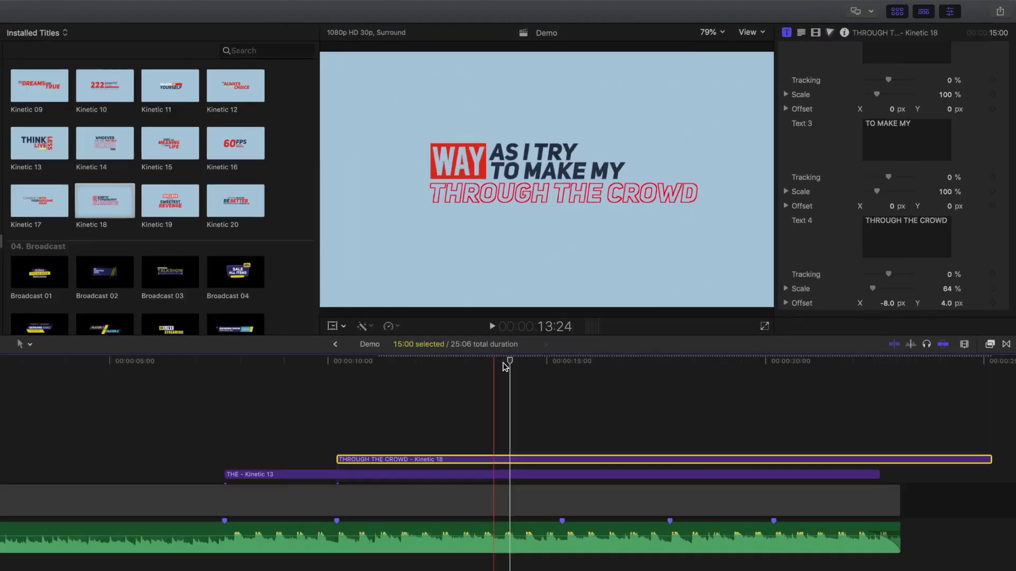
# Stack Kinetic 05, 14 and 11 titles, editing their lyrics to end in ALIVE, SIDE and STRONG.
pyautogui.click(609, 321)
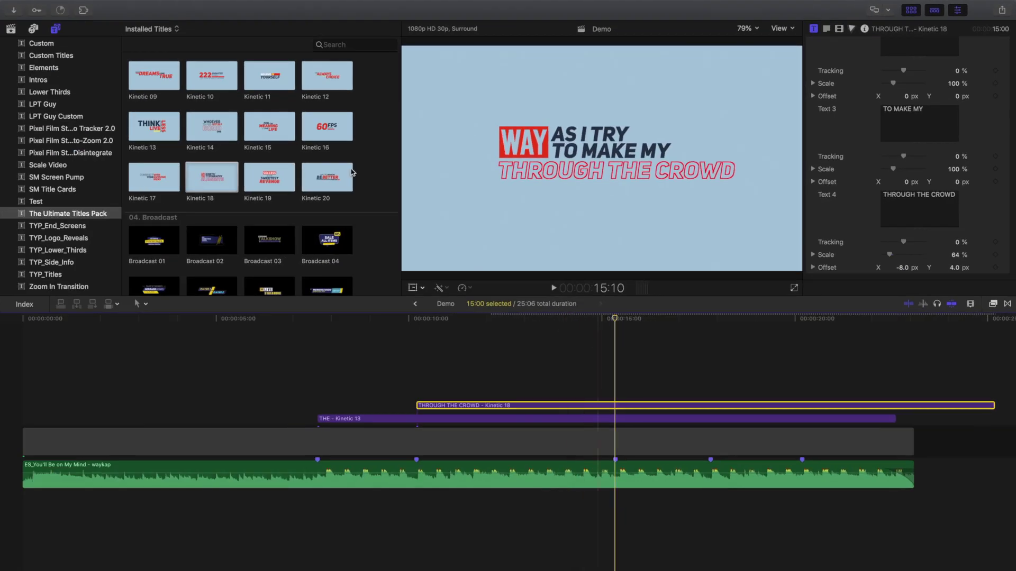
pyautogui.scroll(3, 309, 155)
pyautogui.moveTo(154, 111); pyautogui.dragTo(599, 395)
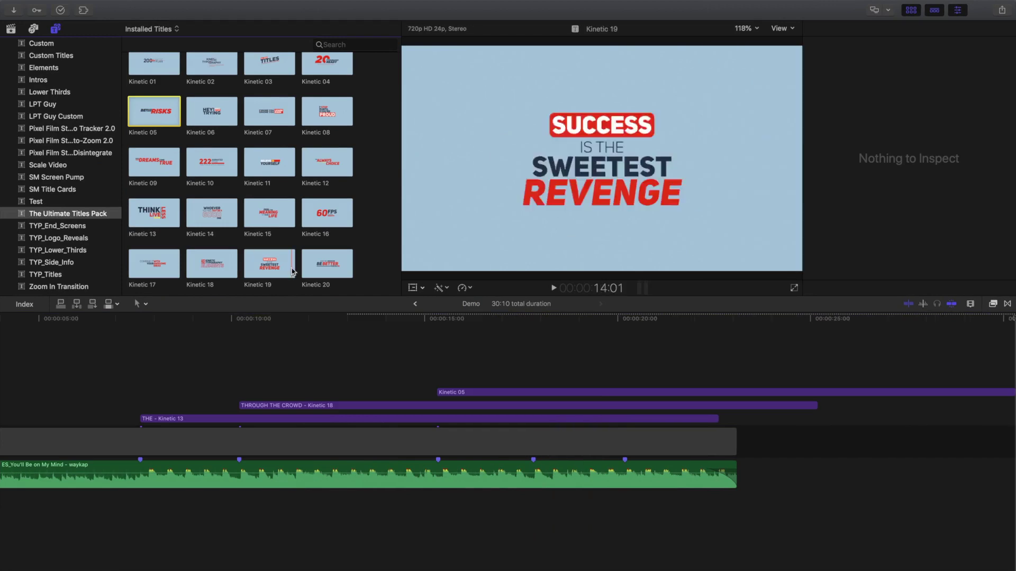
pyautogui.click(599, 392)
pyautogui.scroll(-2, 868, 265)
pyautogui.click(908, 156)
pyautogui.write('LIN')
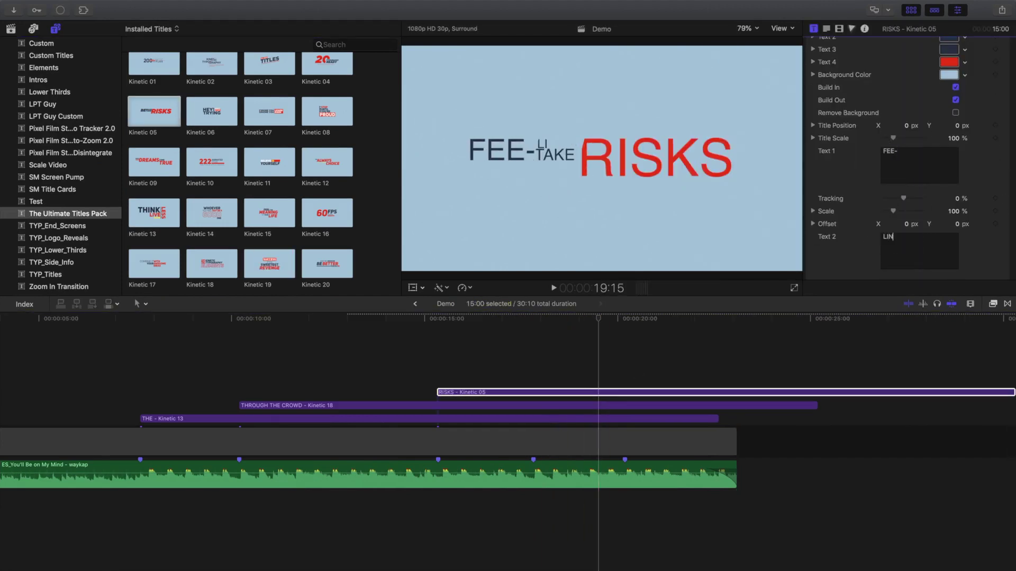
pyautogui.write('G')
pyautogui.scroll(-5, 899, 197)
pyautogui.doubleClick(898, 196)
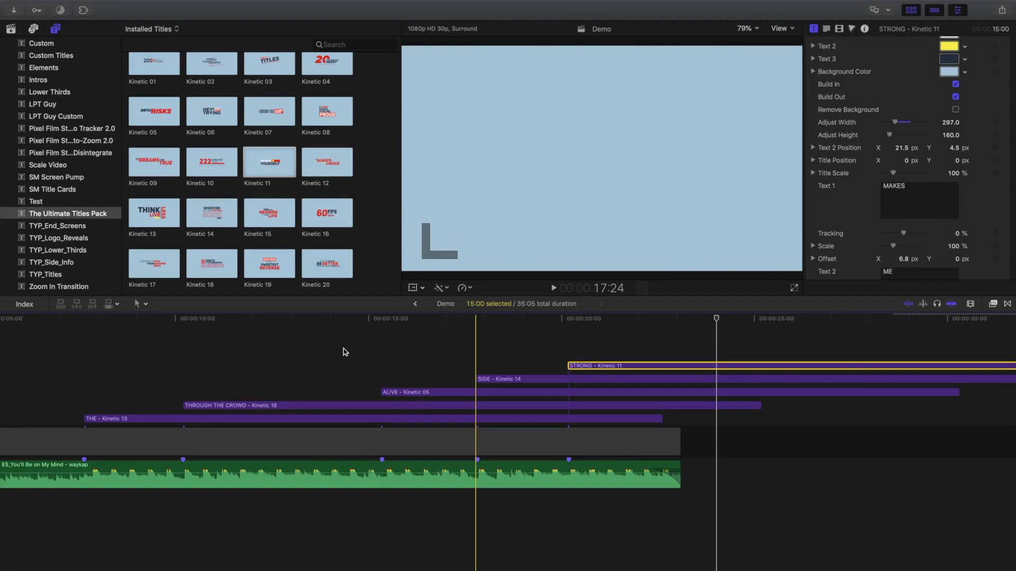
pyautogui.click(345, 353)
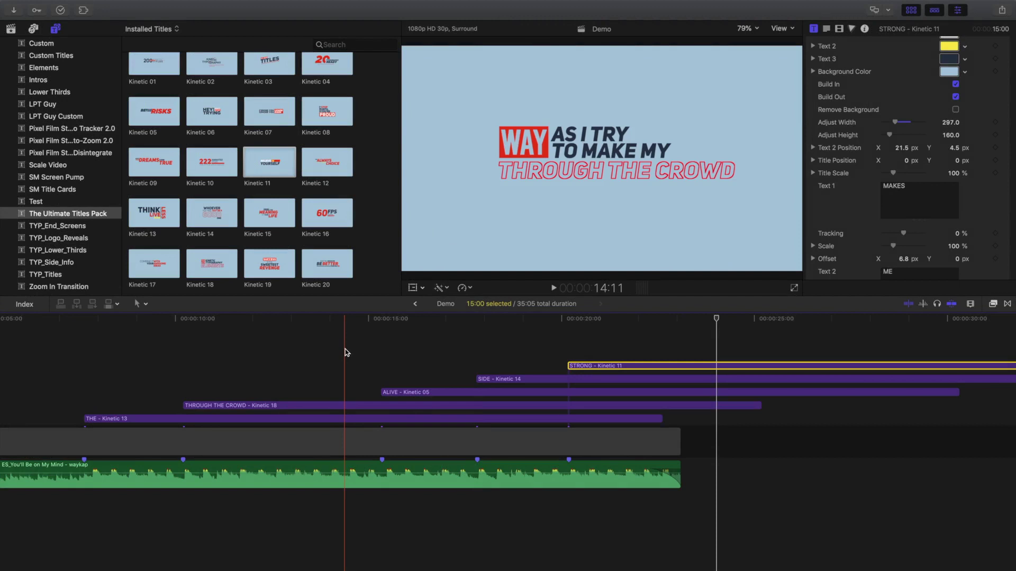
# Turn the THE and THROUGH THE CROWD titles into compound clips with default names.
pyautogui.click(272, 419)
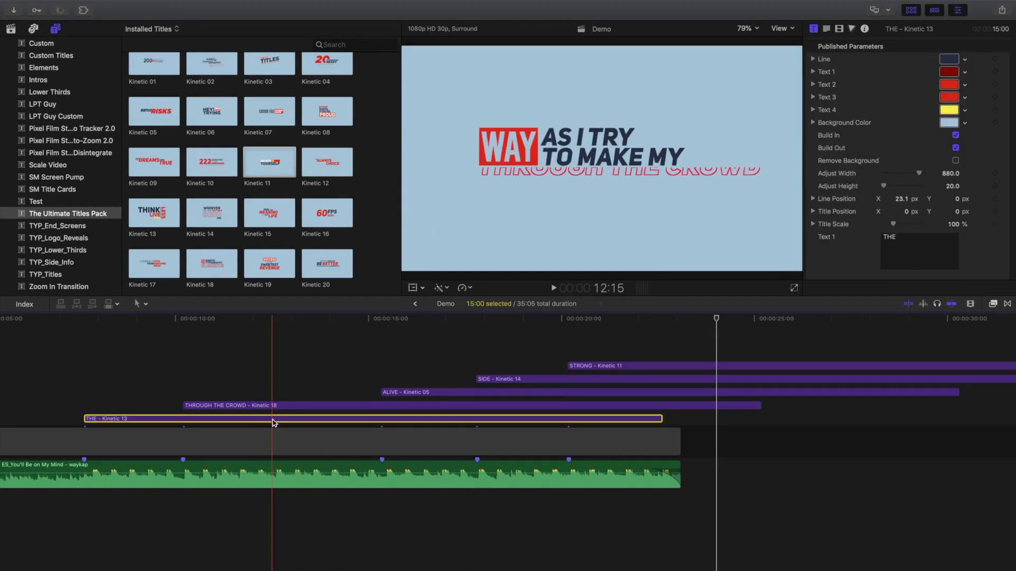
pyautogui.hotkey('alt', 'g')
pyautogui.write('Demo Clip')
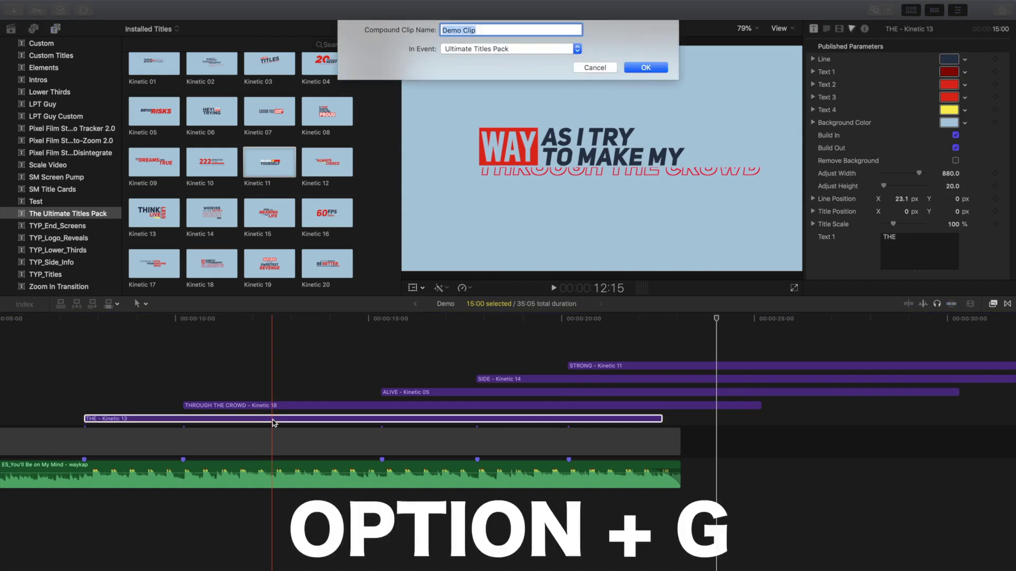
pyautogui.press('Return')
pyautogui.click(231, 386)
pyautogui.hotkey('alt', 'g')
pyautogui.press('Return')
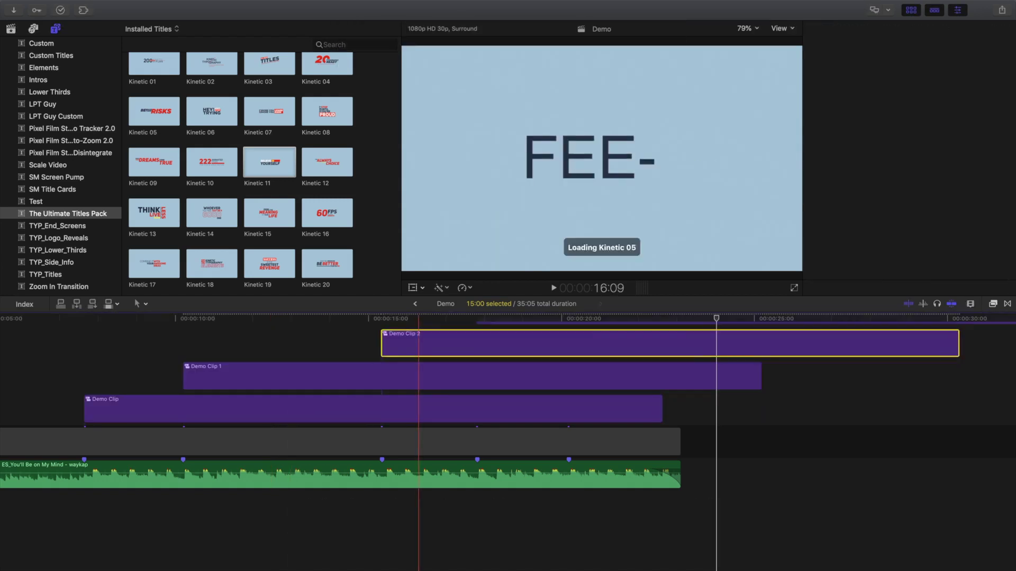
# Turn the remaining three titles, ending with STRONG, into compound clips up to Demo Clip 4.
pyautogui.click(428, 372)
pyautogui.hotkey('alt', 'g')
pyautogui.press('Return')
pyautogui.hotkey('alt', 'g')
pyautogui.press('Return')
pyautogui.click(547, 350)
pyautogui.hotkey('alt', 'g')
pyautogui.press('Return')
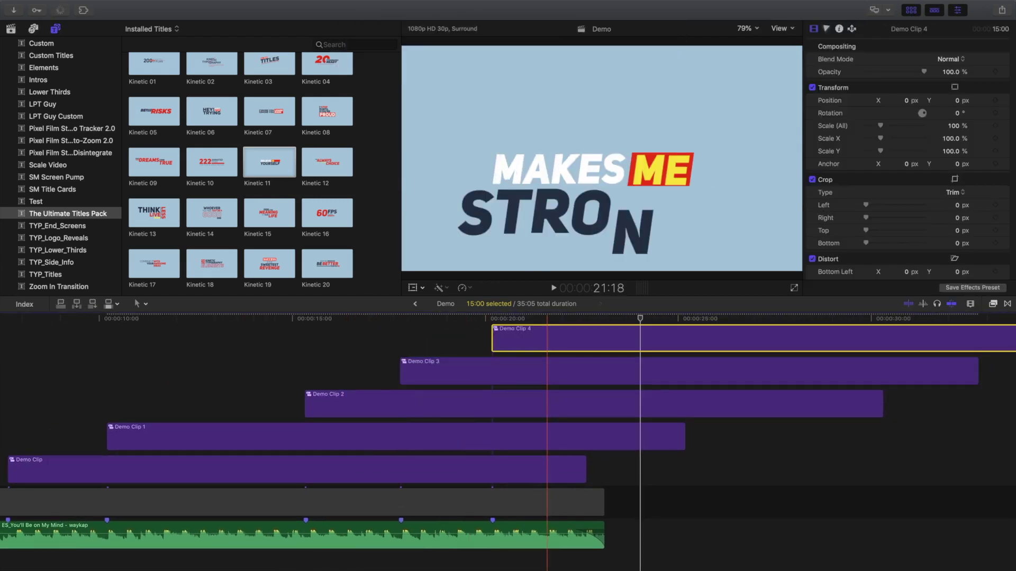
# Disable the four upper compound clips, Demo Clip 1 through Demo Clip 4.
pyautogui.keyDown('super'); pyautogui.click(460, 402); pyautogui.keyUp('super')
pyautogui.keyDown('super'); pyautogui.click(421, 436); pyautogui.keyUp('super')
pyautogui.press('v')
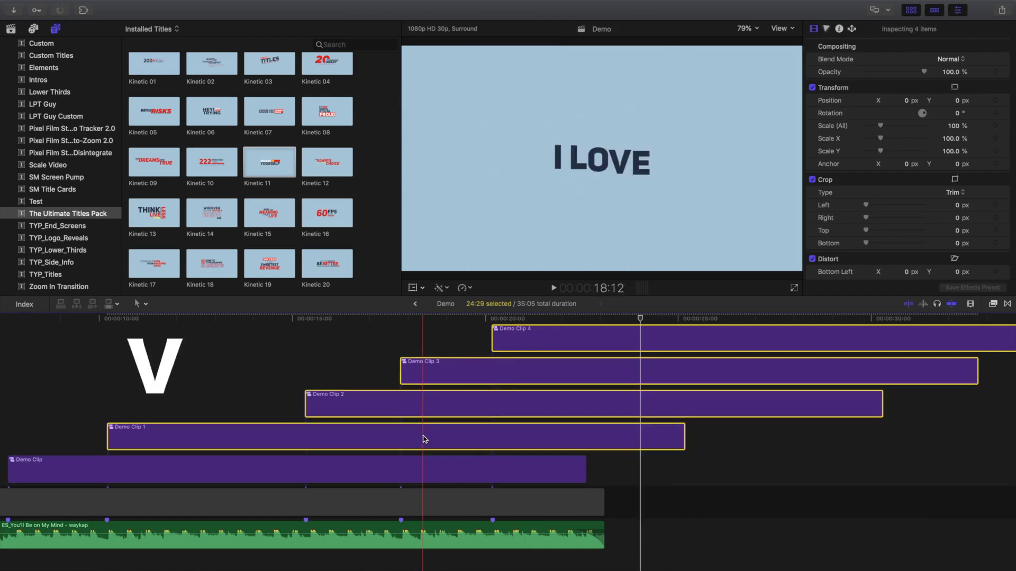
pyautogui.scroll(-5, 424, 438)
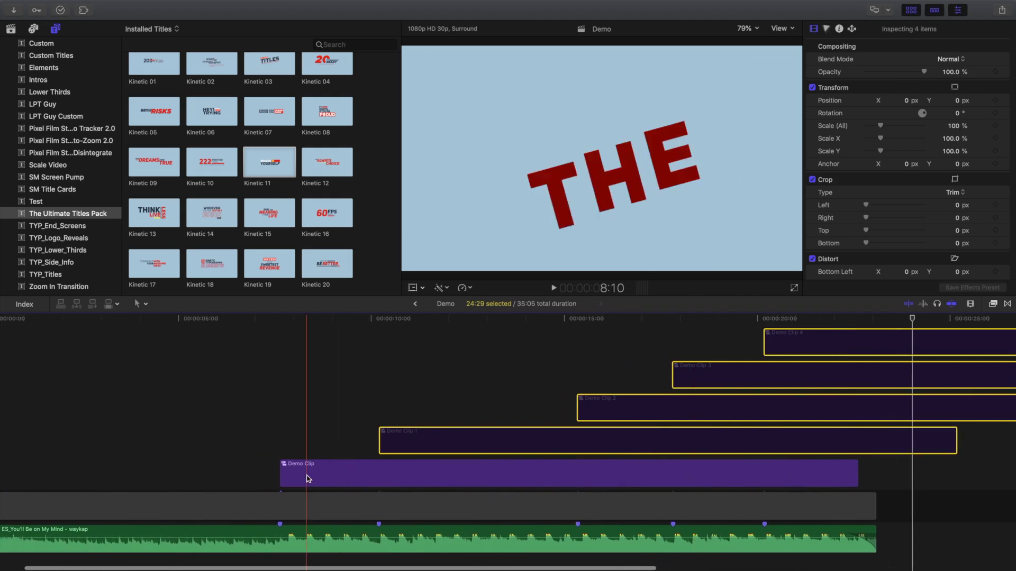
# Move Demo Clip to 0:00 and give it a long opening hold.
pyautogui.moveTo(234, 470); pyautogui.dragTo(132, 481)
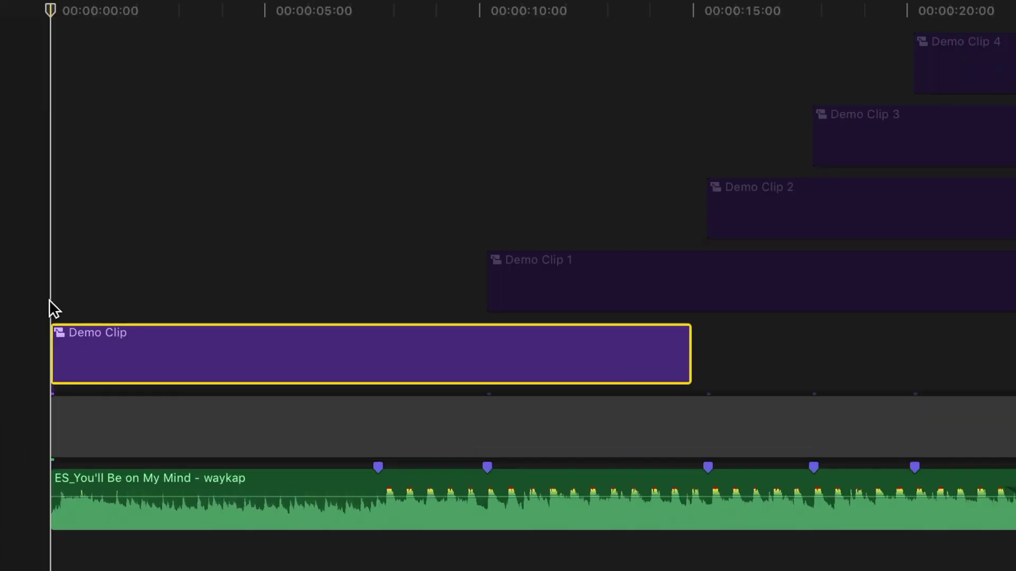
pyautogui.hotkey('shift', 'h')
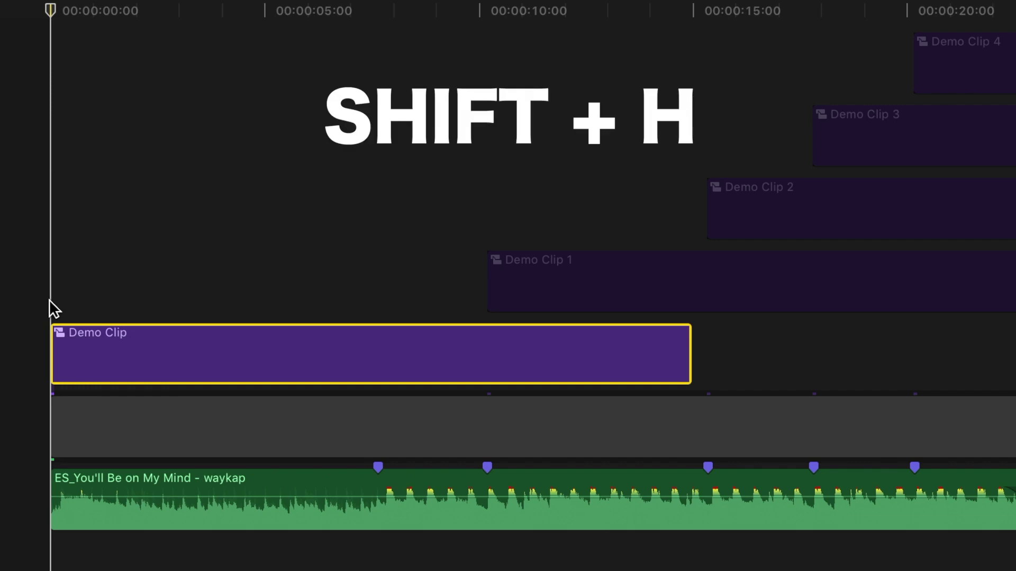
pyautogui.hotkey('shift', 'h')
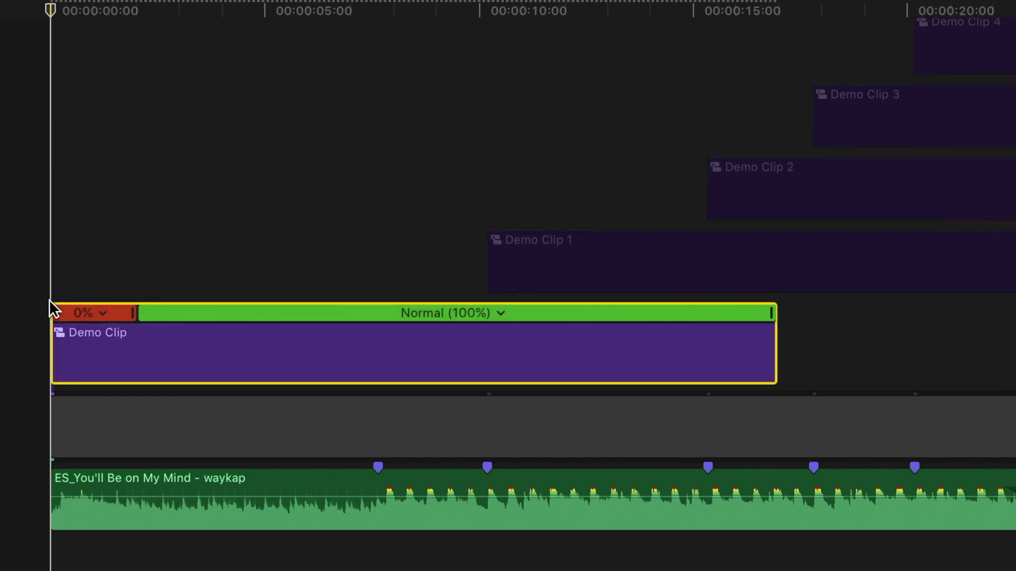
pyautogui.moveTo(133, 314); pyautogui.dragTo(365, 341)
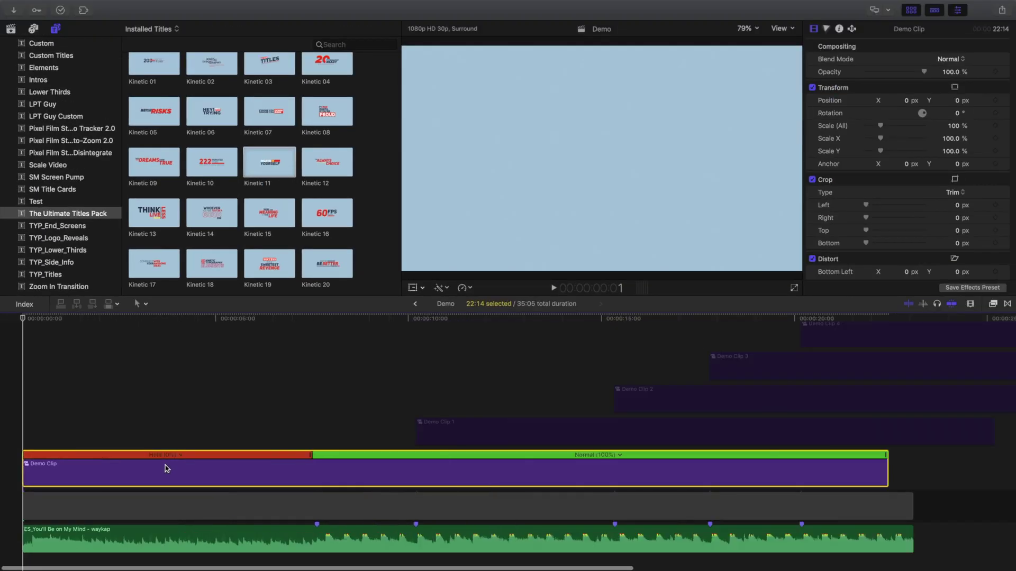
pyautogui.hscroll(5, 165, 469)
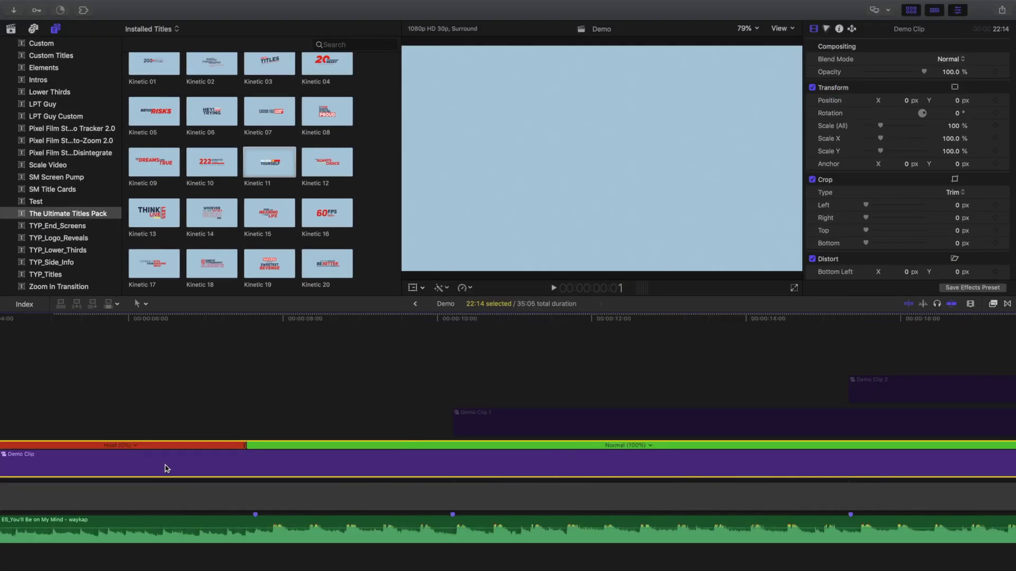
# Blade Demo Clip twice after its hold to isolate a short section.
pyautogui.press('super+g')
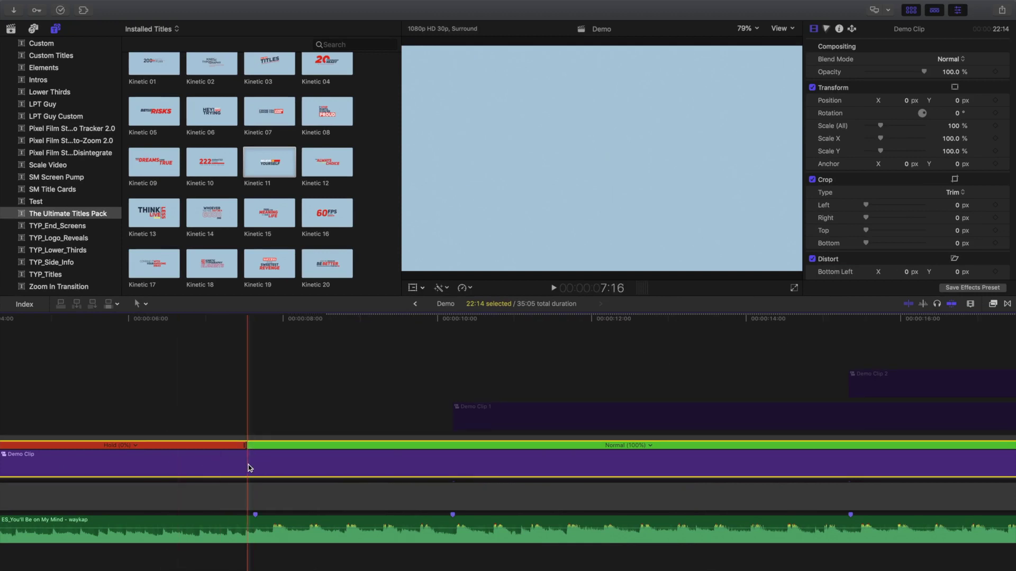
pyautogui.press('super+b')
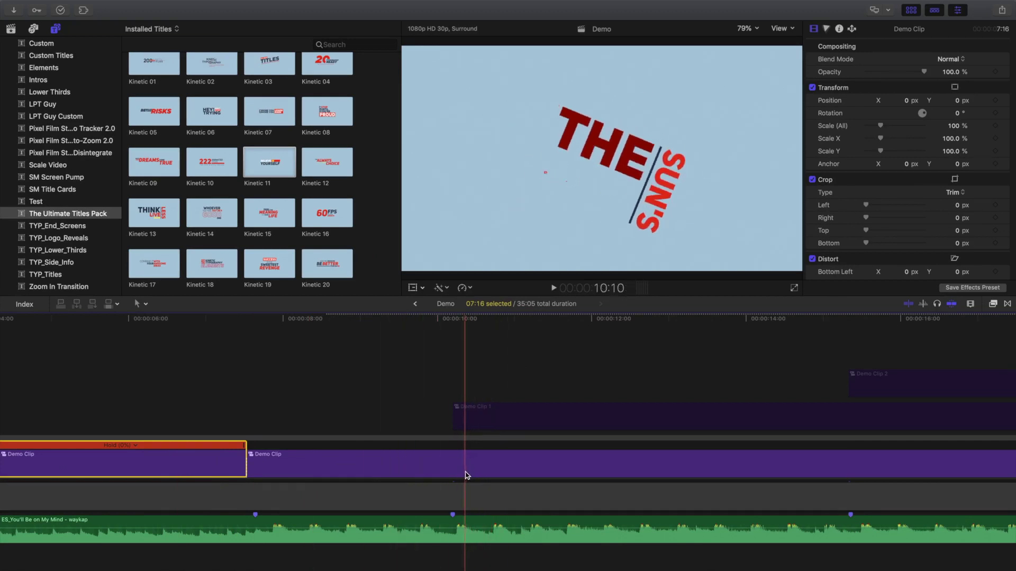
pyautogui.press('super+b')
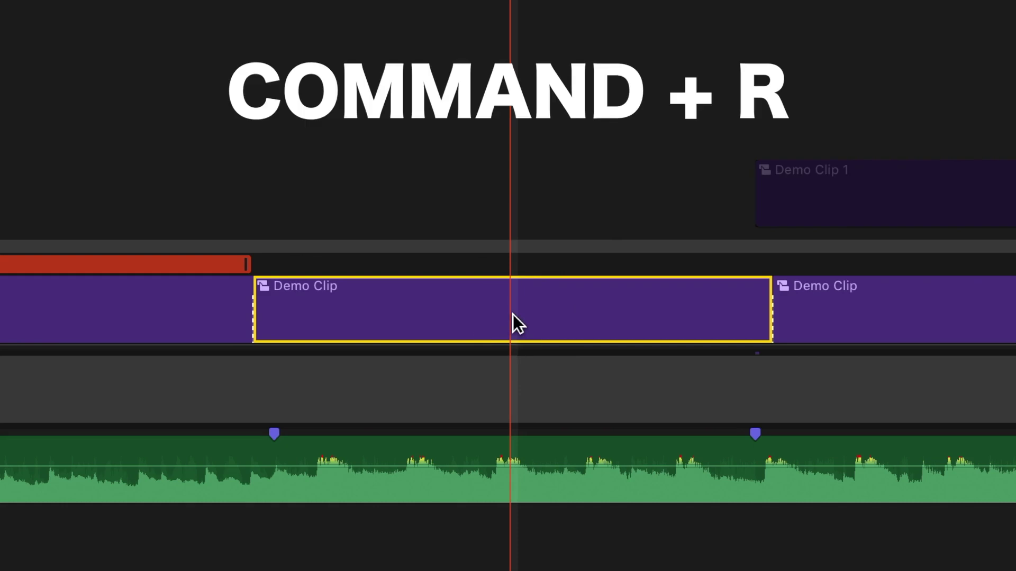
# Speed up the cut section to about one second and preview the animation.
pyautogui.press('super+r')
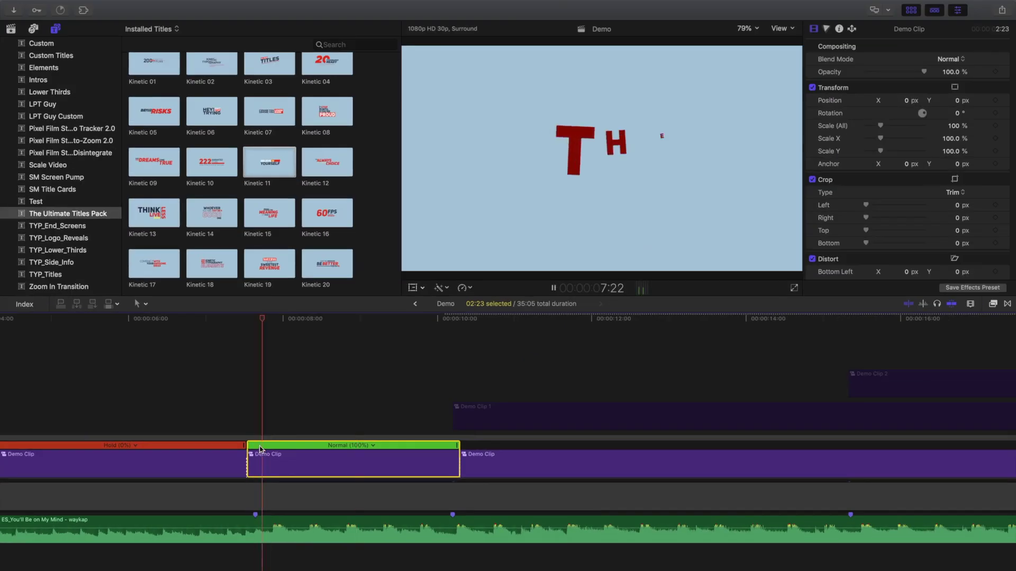
pyautogui.press('Left')
pyautogui.press('Left')
pyautogui.press('Left')
pyautogui.press('Left')
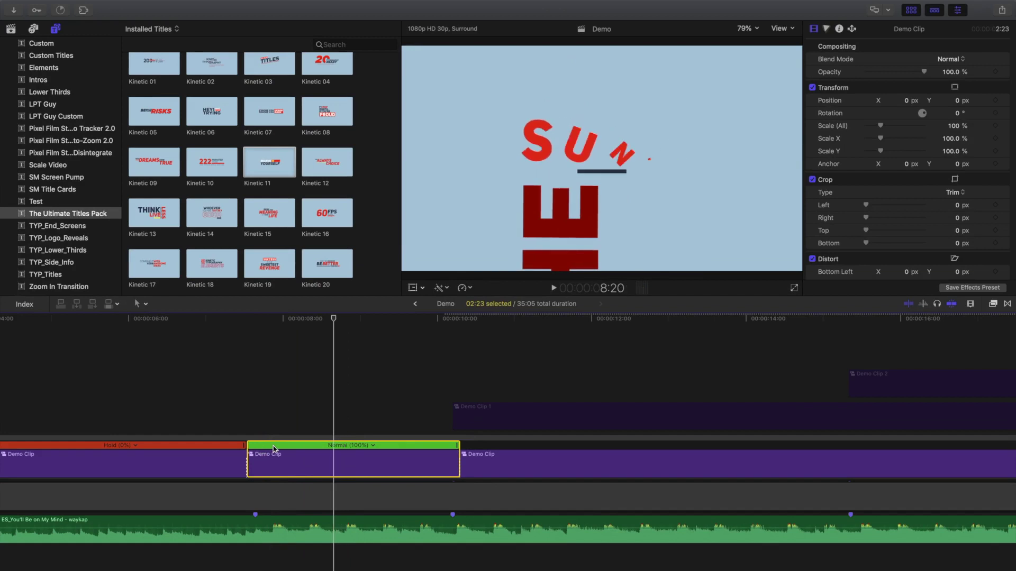
pyautogui.moveTo(457, 447); pyautogui.dragTo(350, 447)
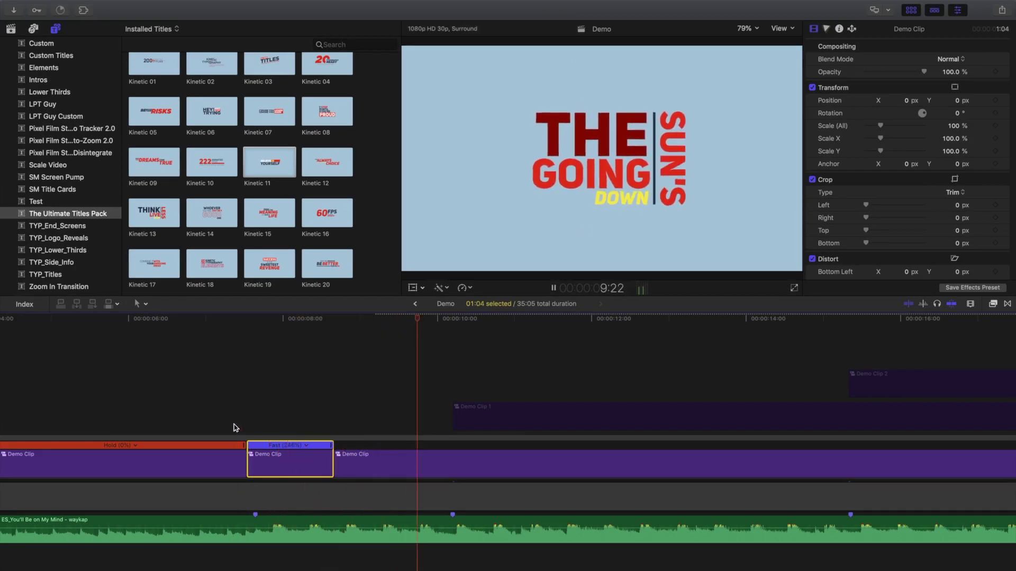
pyautogui.press('space')
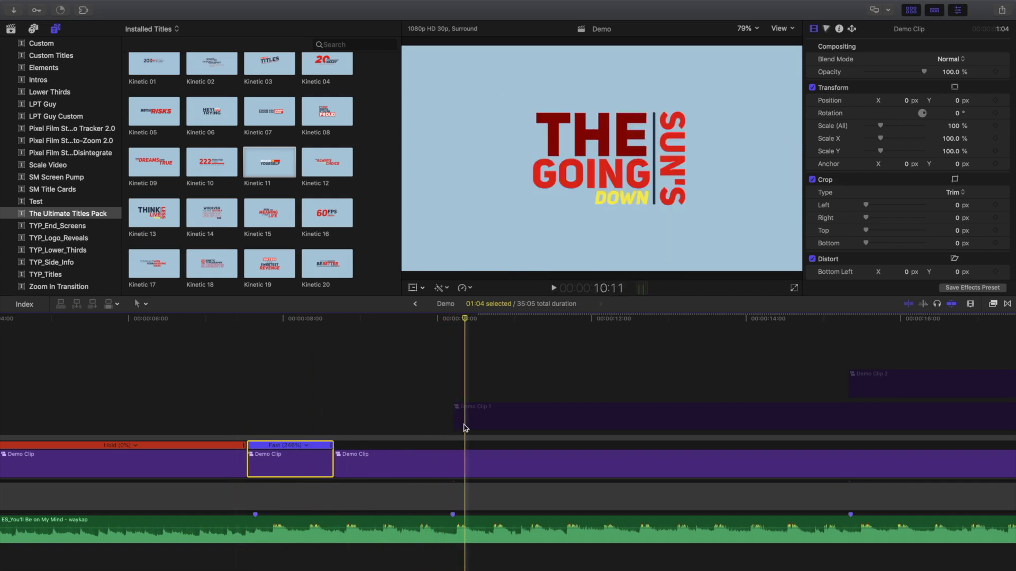
# Re-enable Demo Clip 1.
pyautogui.click(465, 428)
pyautogui.press('v')
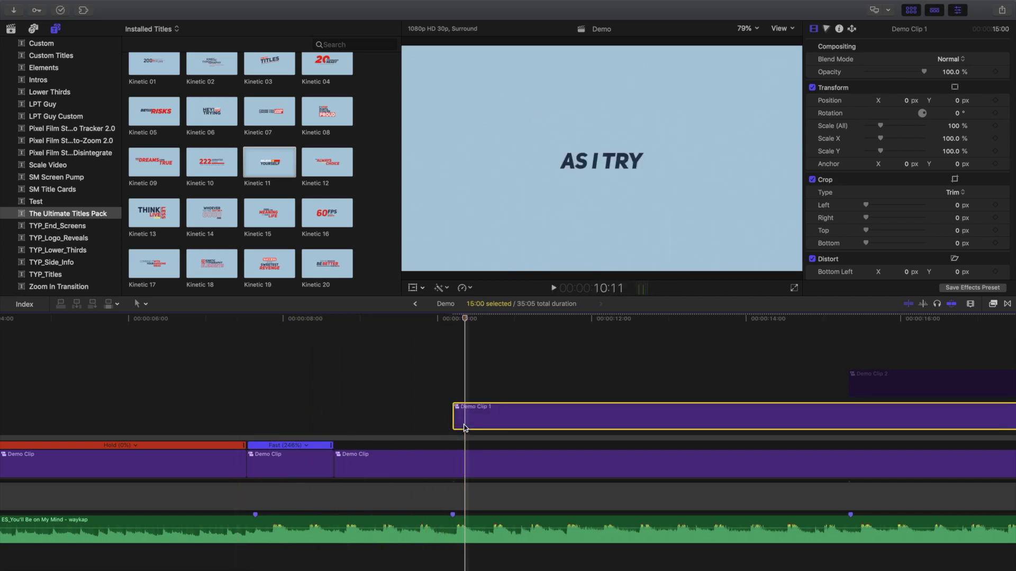
pyautogui.press('s')
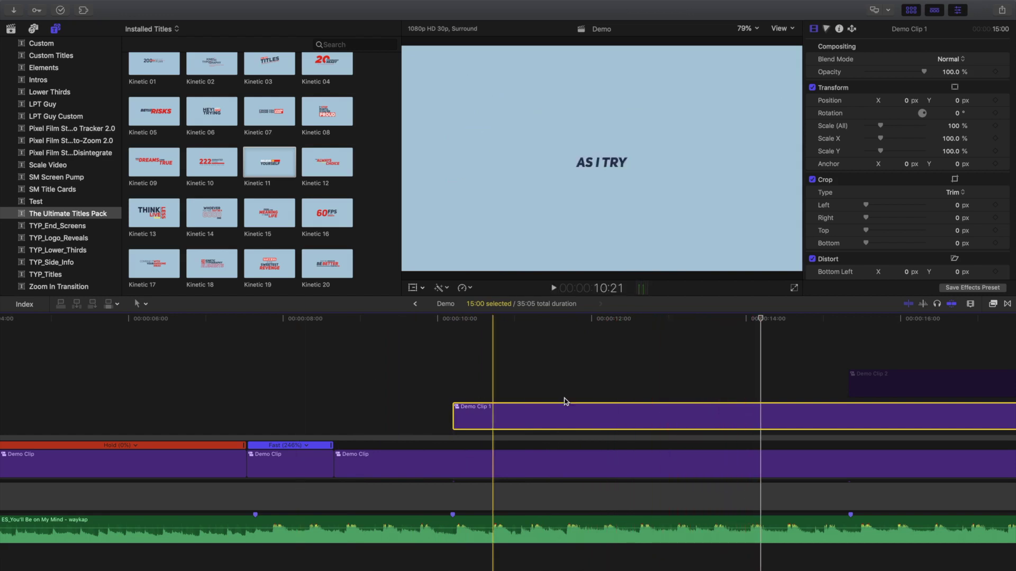
pyautogui.hscroll(5, 658, 374)
# Re-enable Demo Clip 2, preview FEE-LING ALIVE and blade it near its start.
pyautogui.click(599, 409)
pyautogui.press('v')
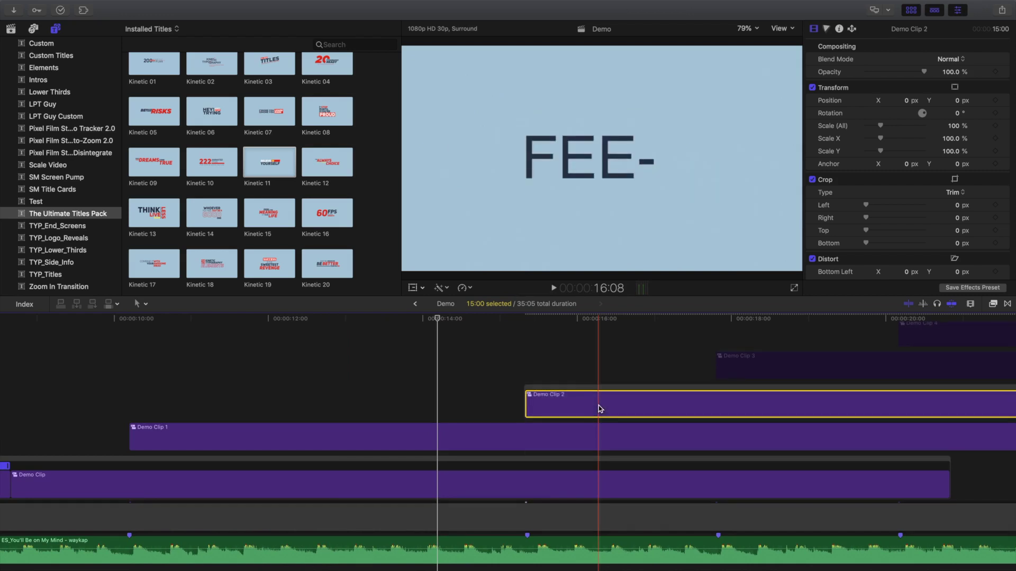
pyautogui.press('space')
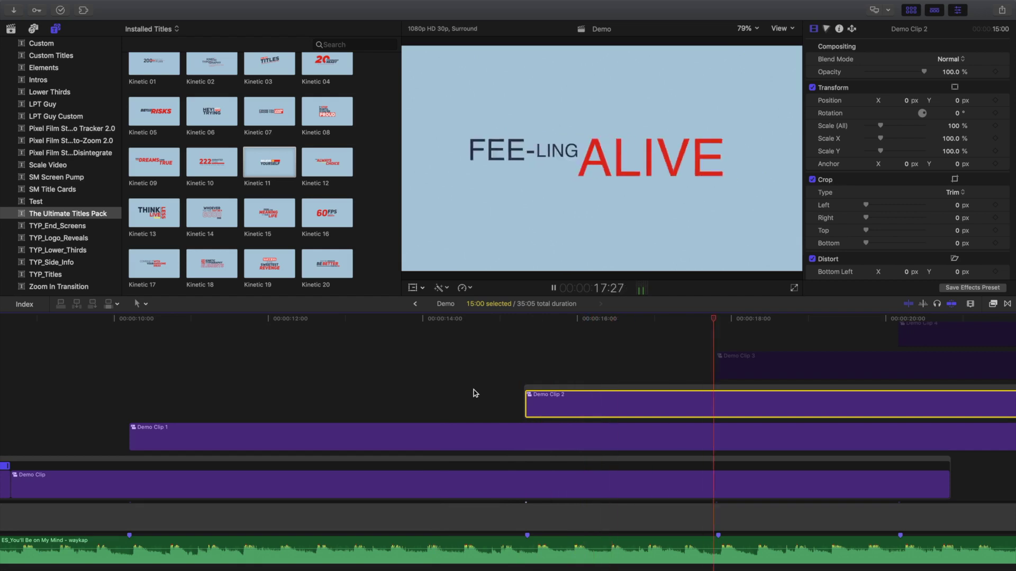
pyautogui.press('space')
pyautogui.press('super+b')
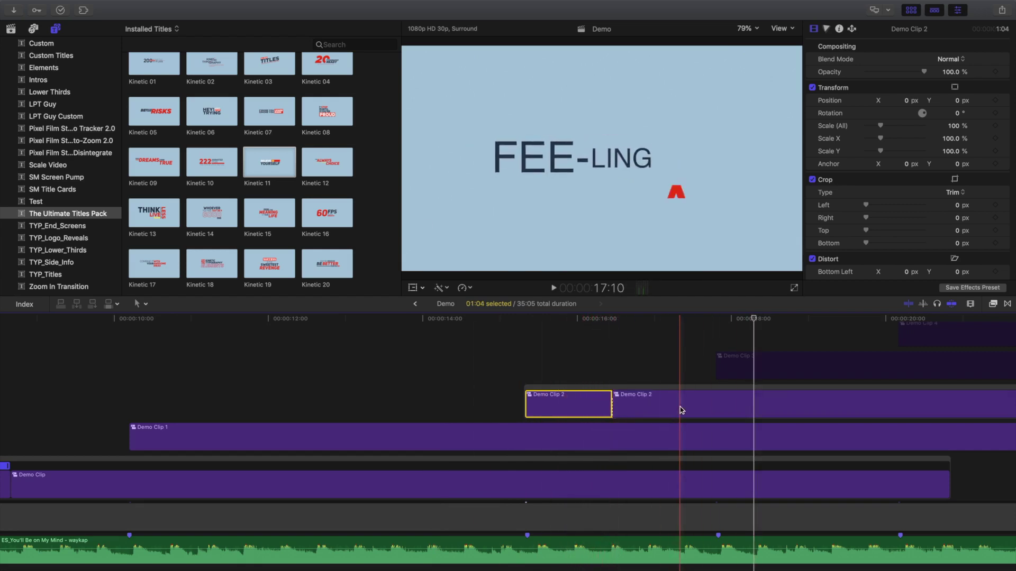